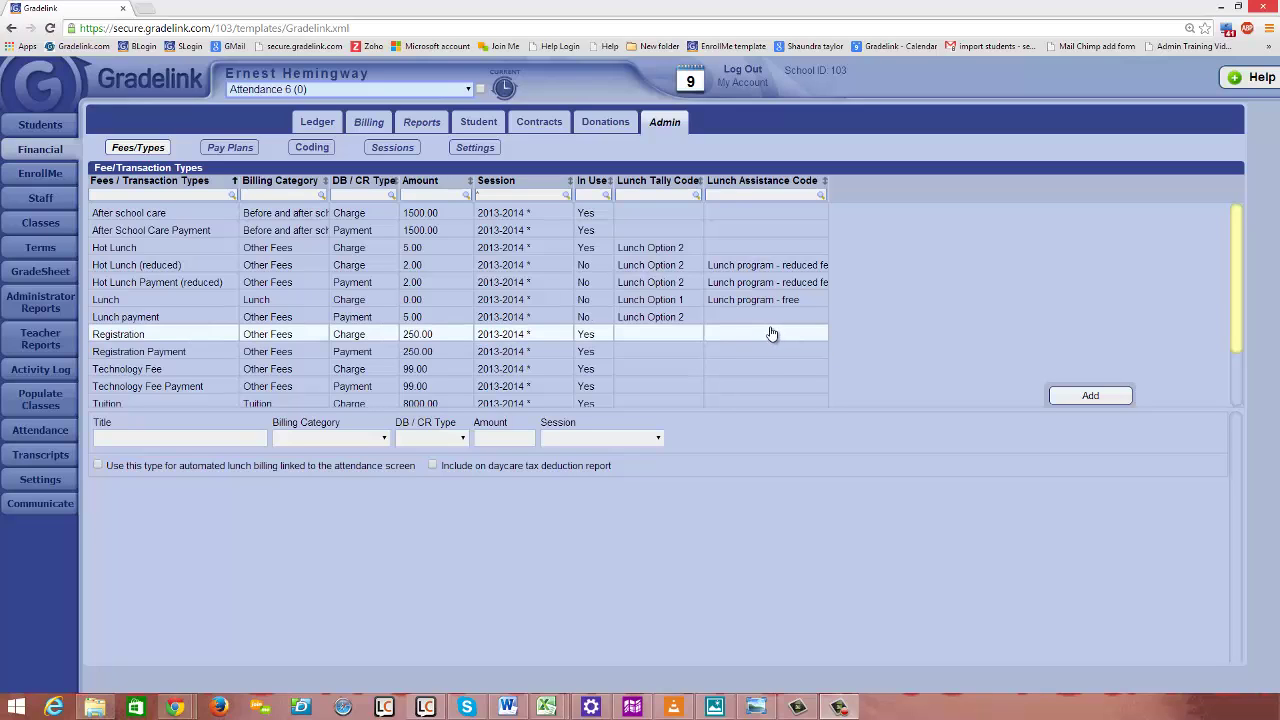
Step: Look over the billing periods, and return to the financial administration's list of fee and transaction types to review its entries
click(369, 124)
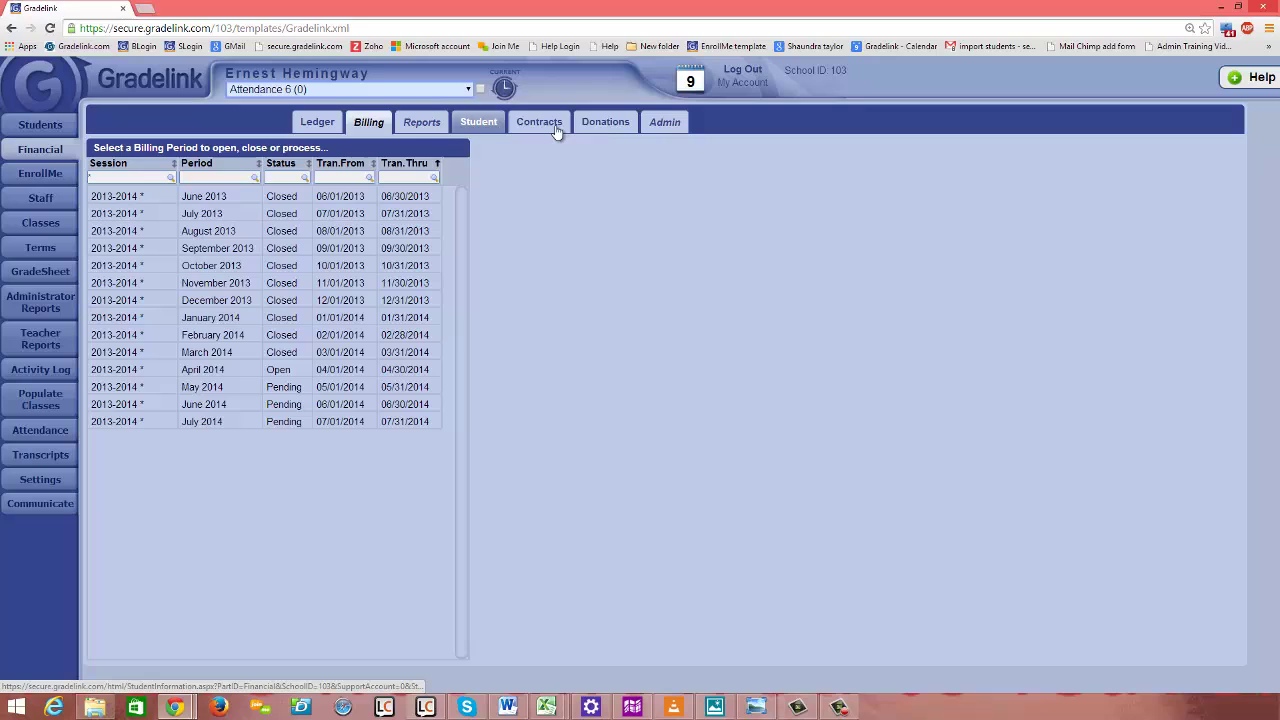
click(667, 128)
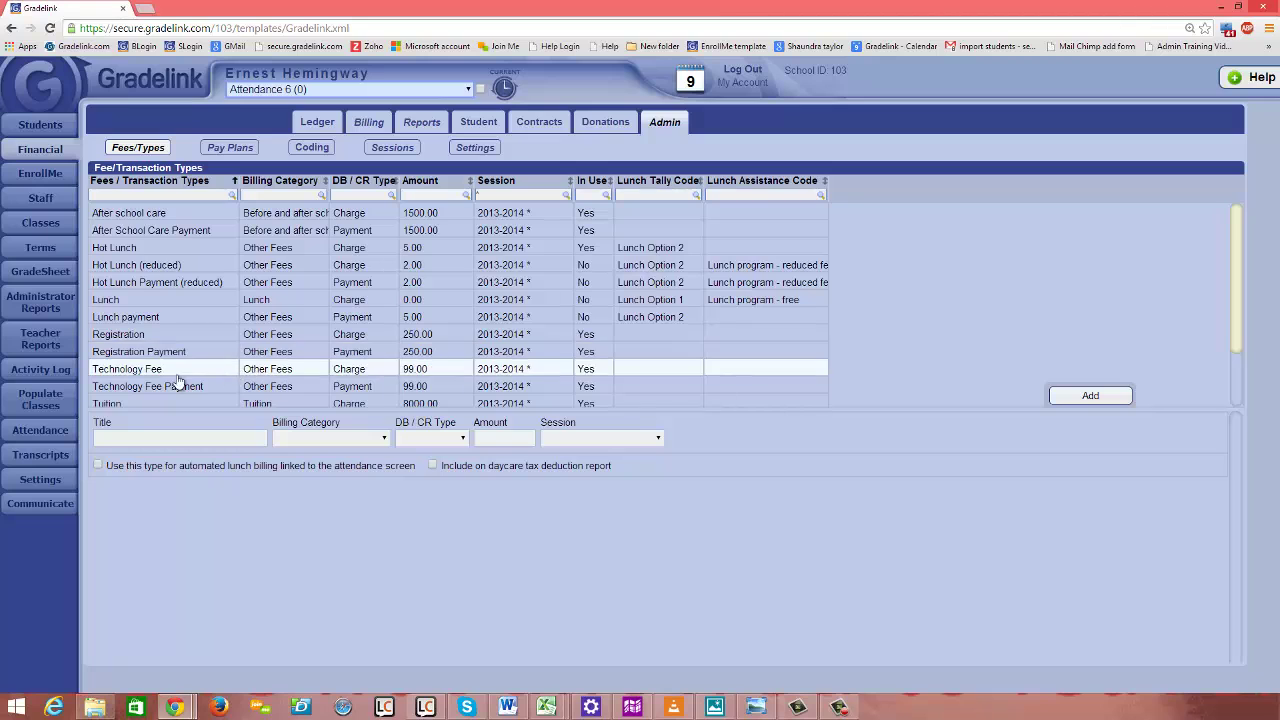
scroll(185, 340, down, 2)
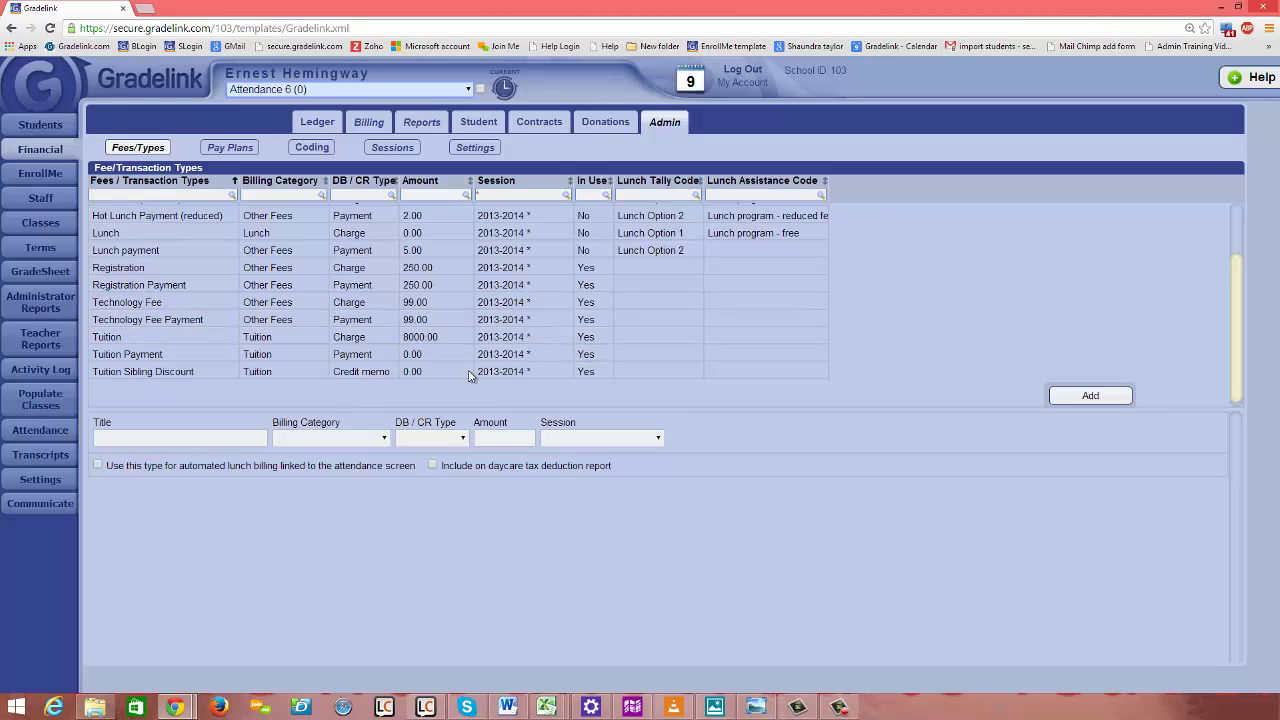
Step: Start a new fee type titled "Tuition (Regular Rate)" with billing category Tuition and DB / CR type Charge
click(117, 439)
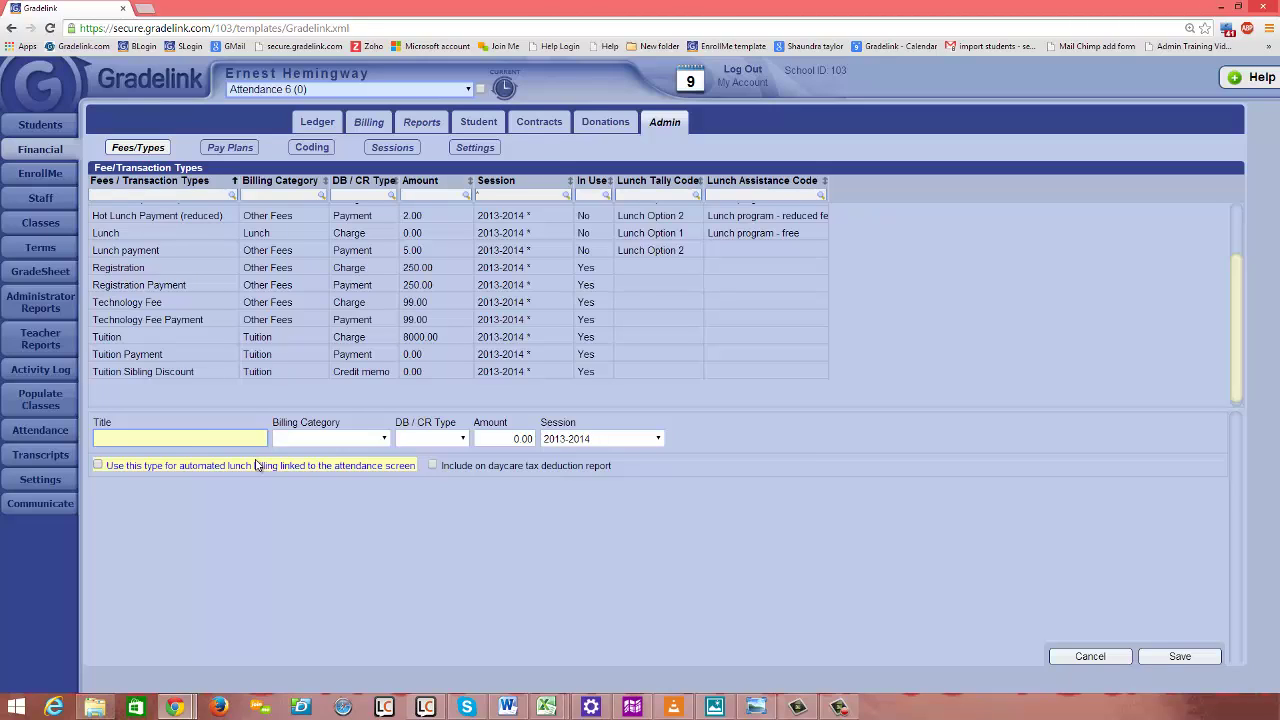
text(Tuition (Regular Rate)
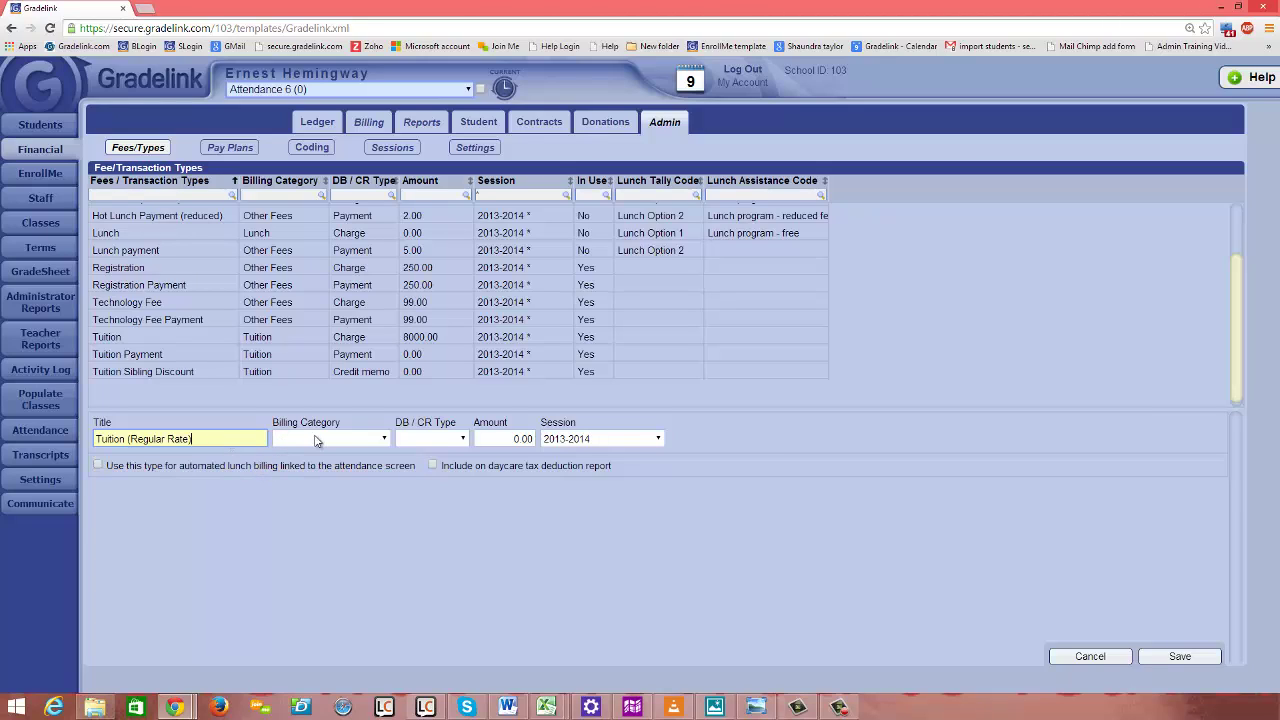
click(374, 440)
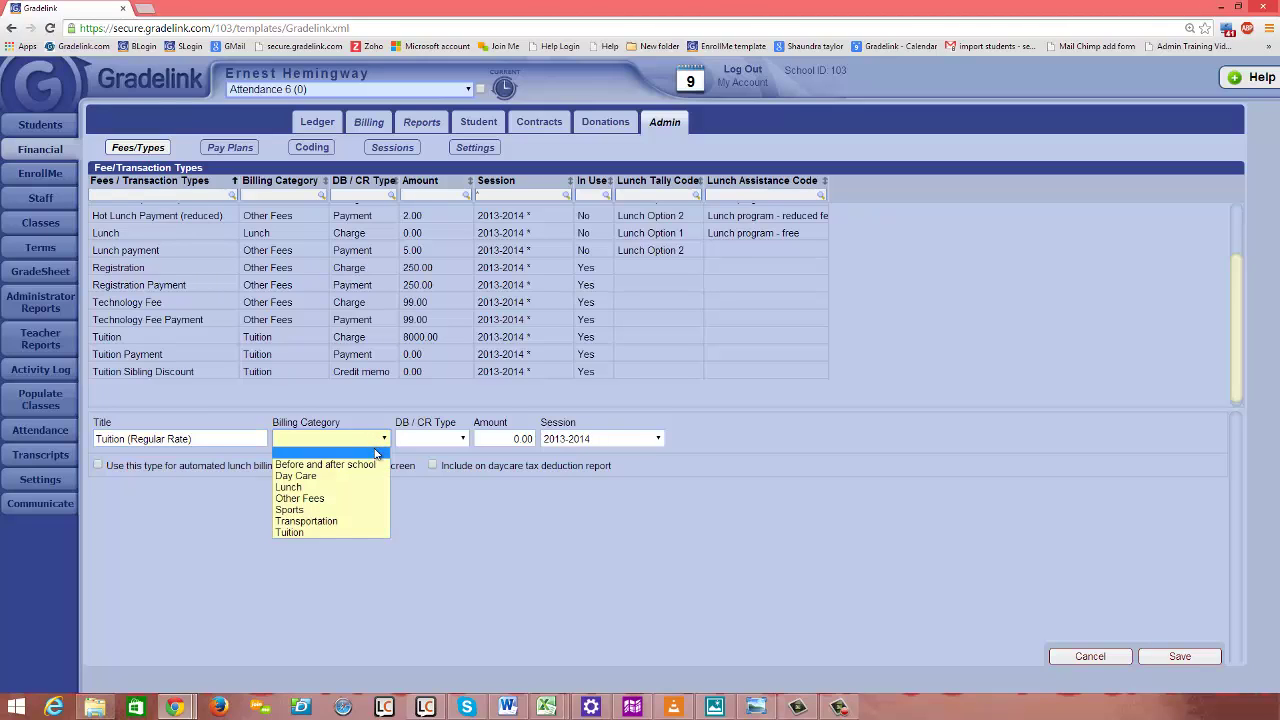
click(335, 532)
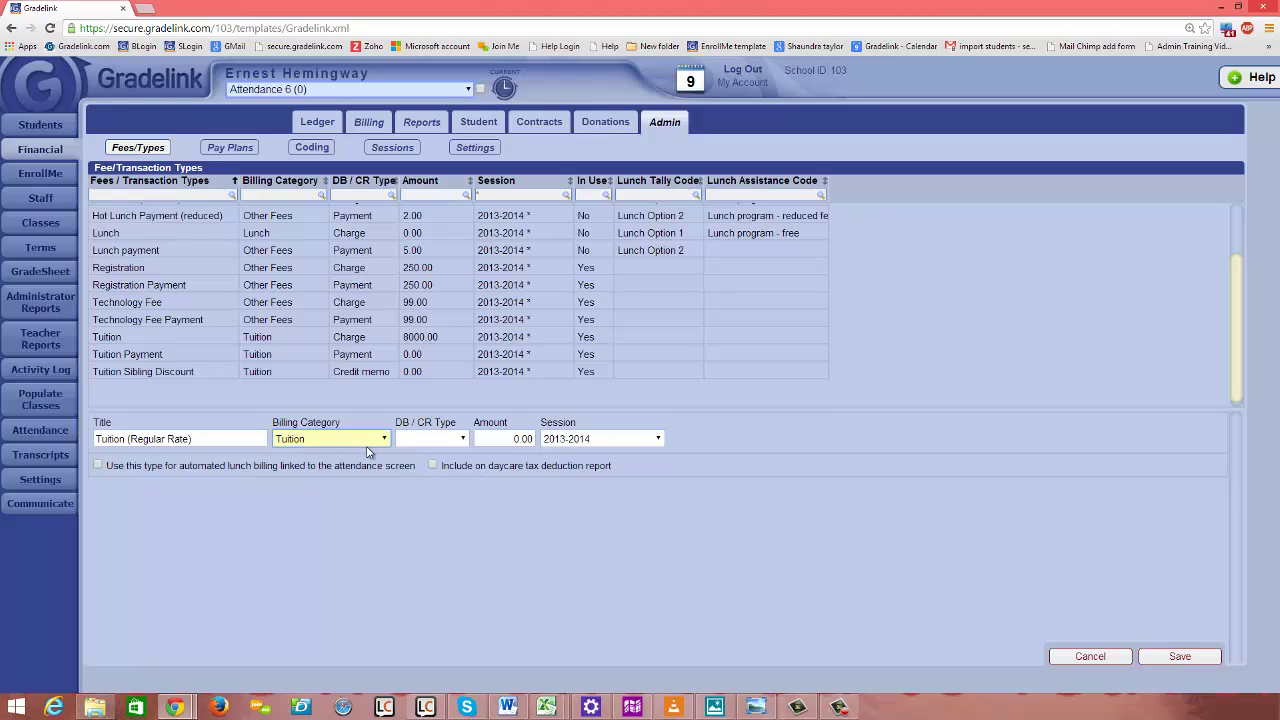
click(460, 445)
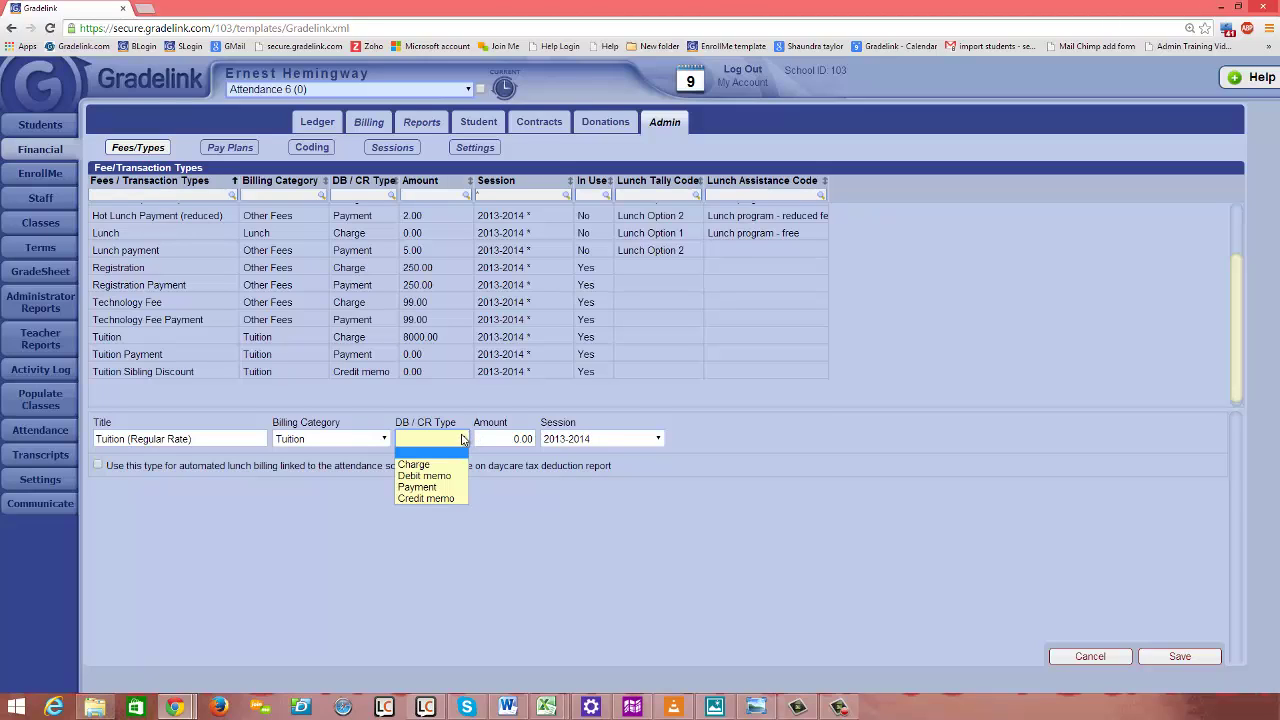
click(419, 465)
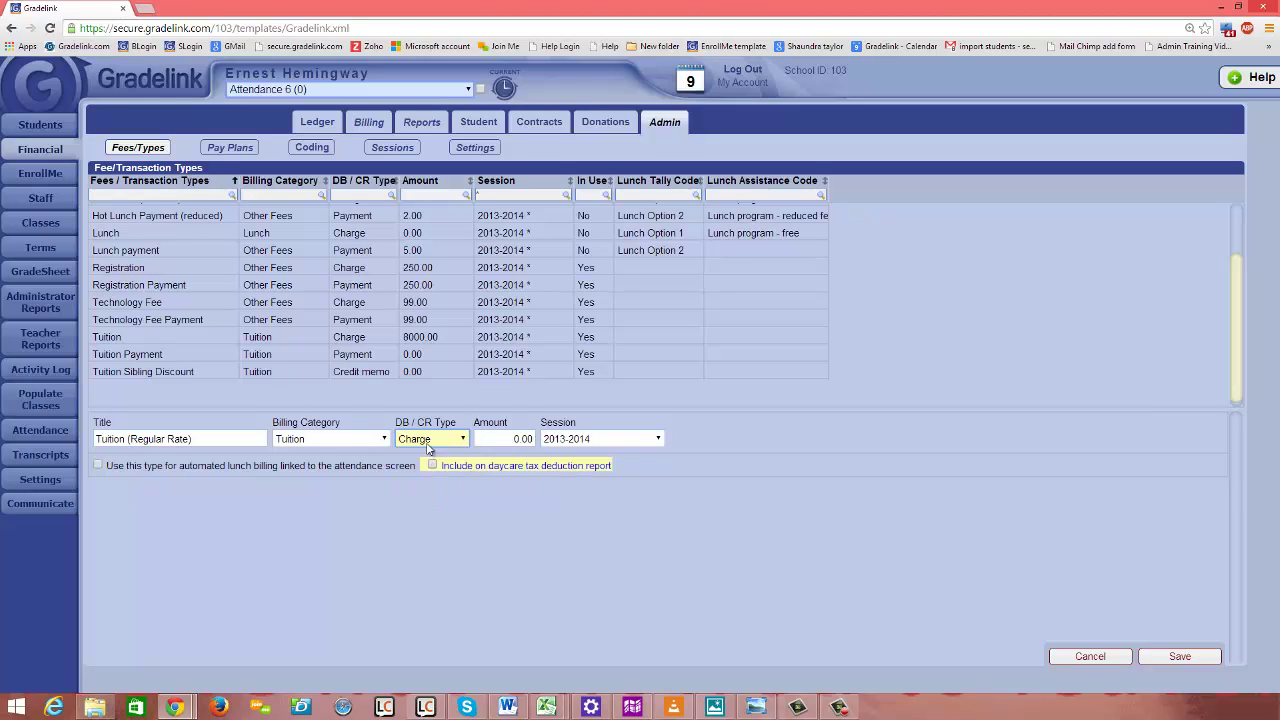
Step: Set the regular-rate tuition amount to 5000.00 and the session to 2015-2016, and save the fee type
click(512, 440)
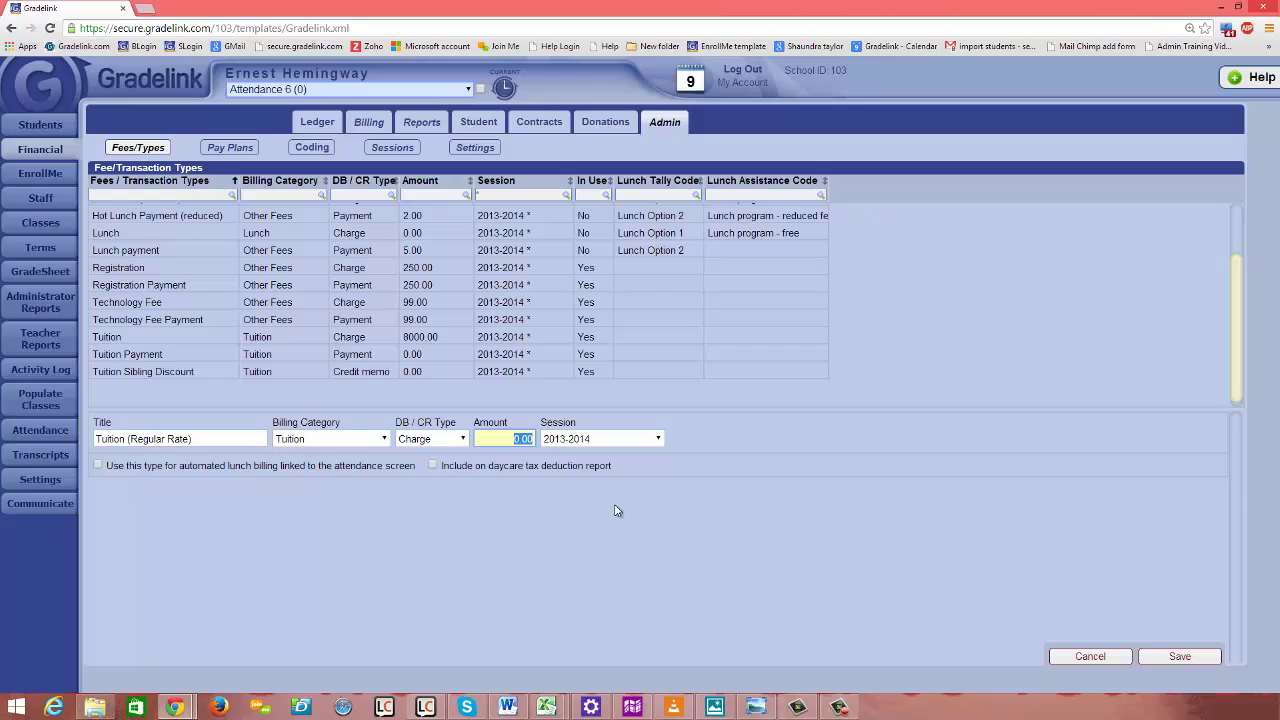
text(5.000)
key(BackSpace)
key(BackSpace)
key(BackSpace)
key(BackSpace)
text(000.00)
click(617, 440)
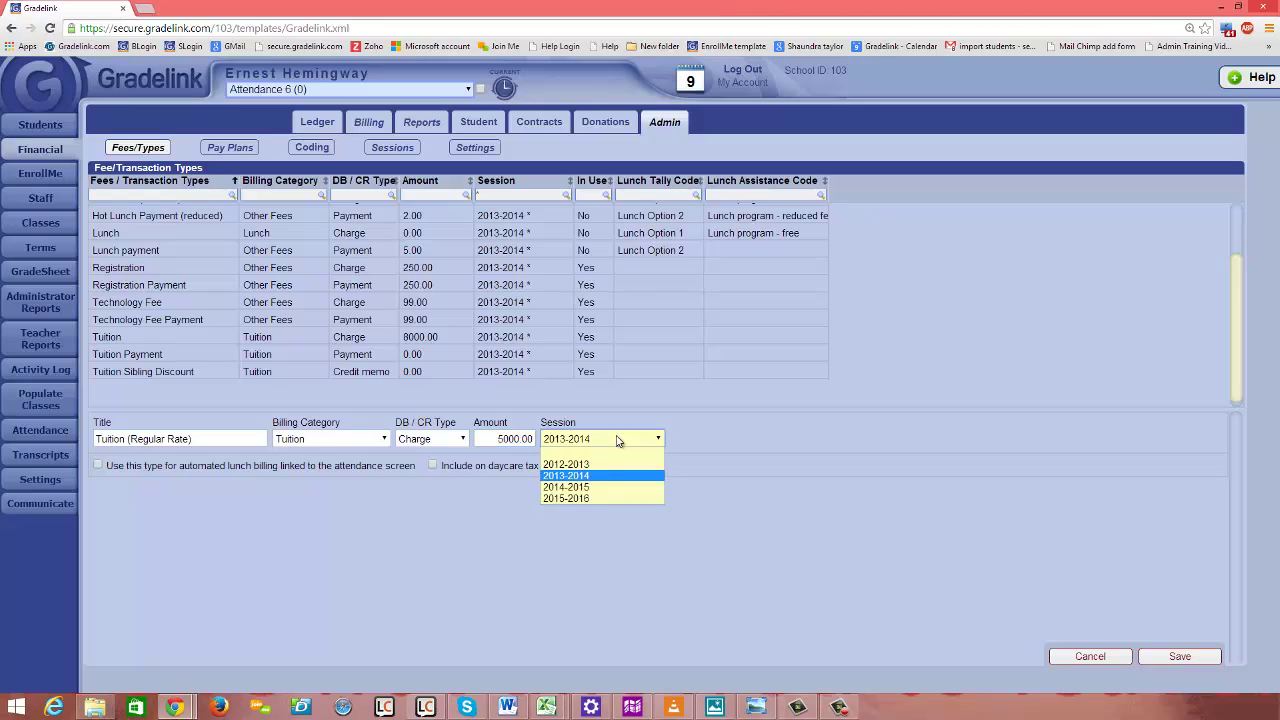
click(584, 499)
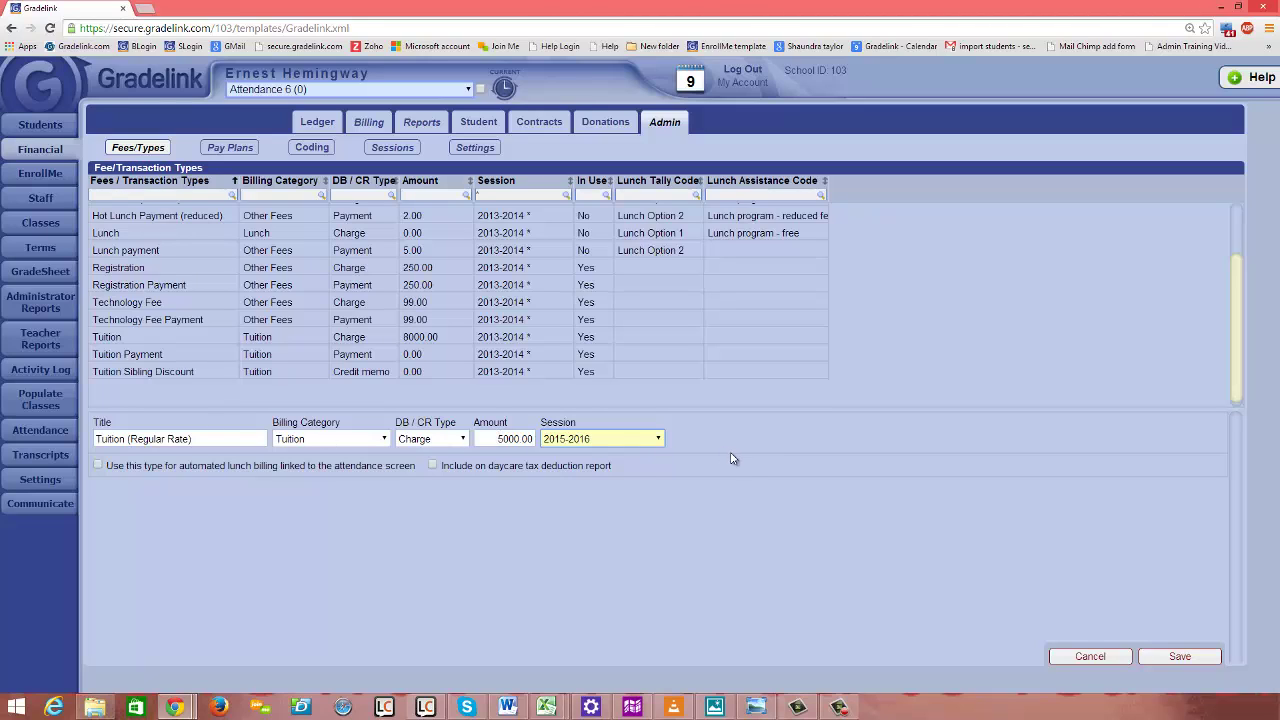
click(1176, 656)
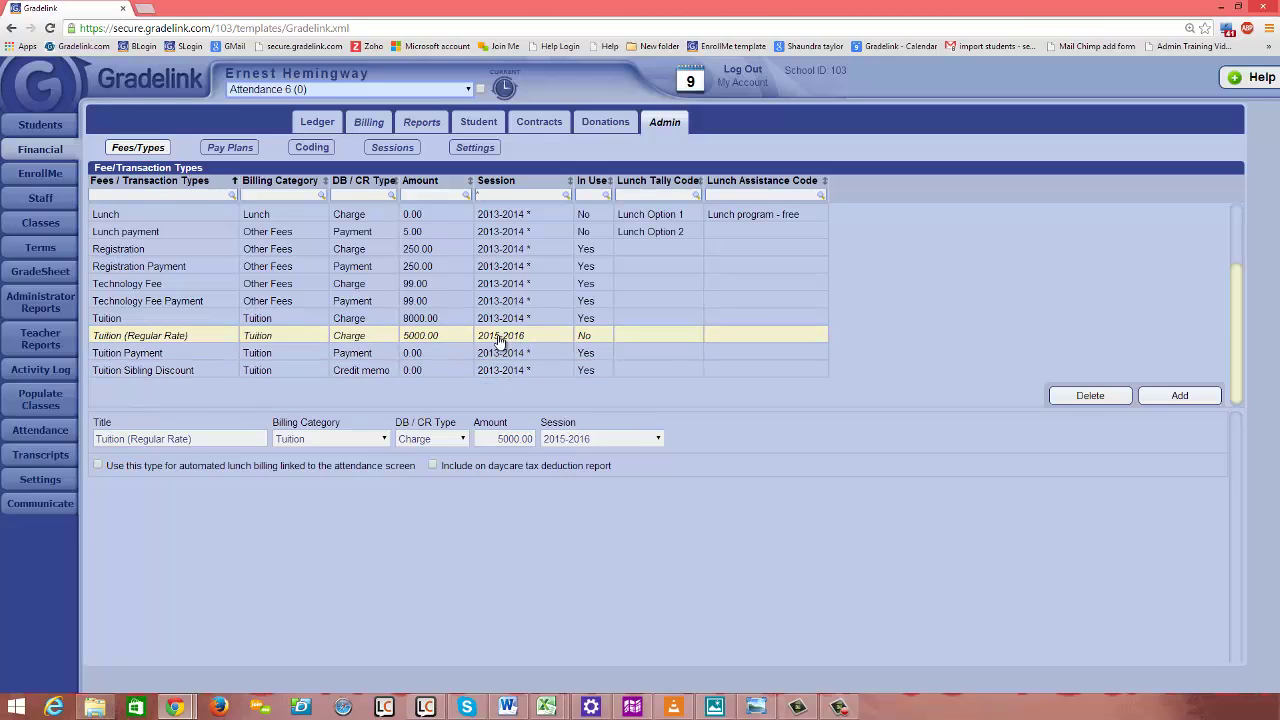
Step: Filter the fee and transaction types list to show only the 2015-2016 session
click(505, 195)
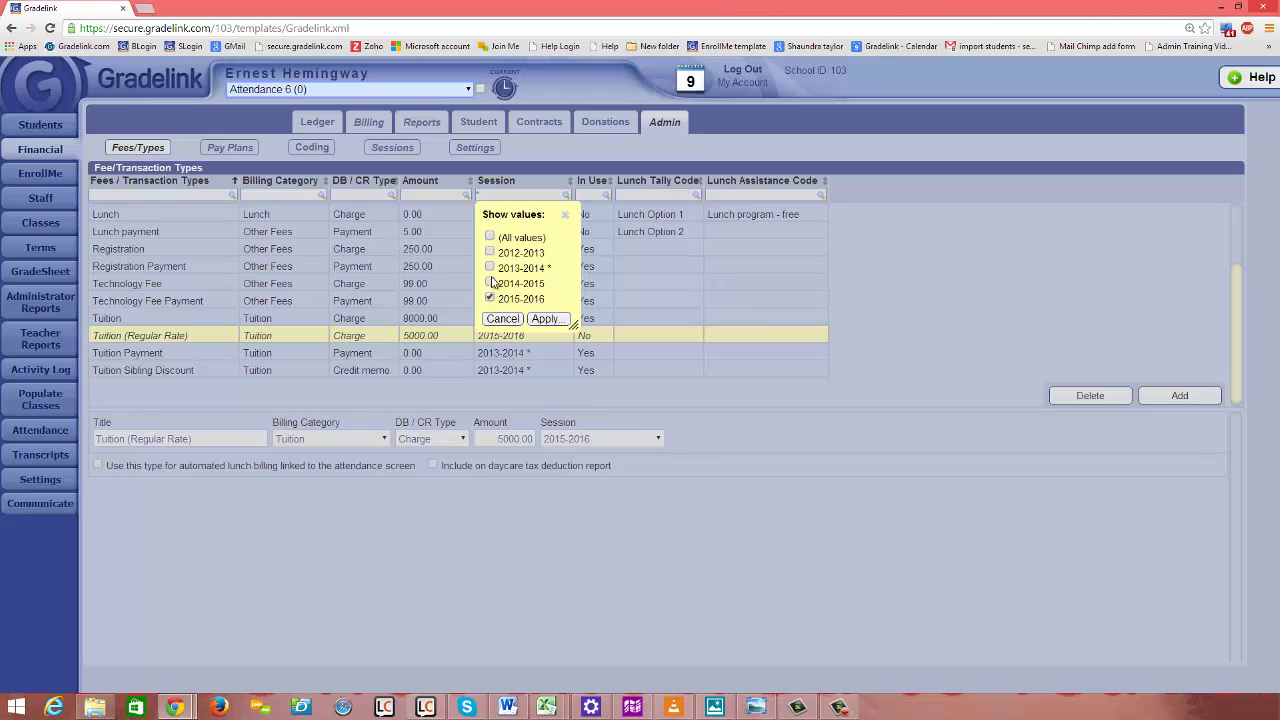
click(496, 302)
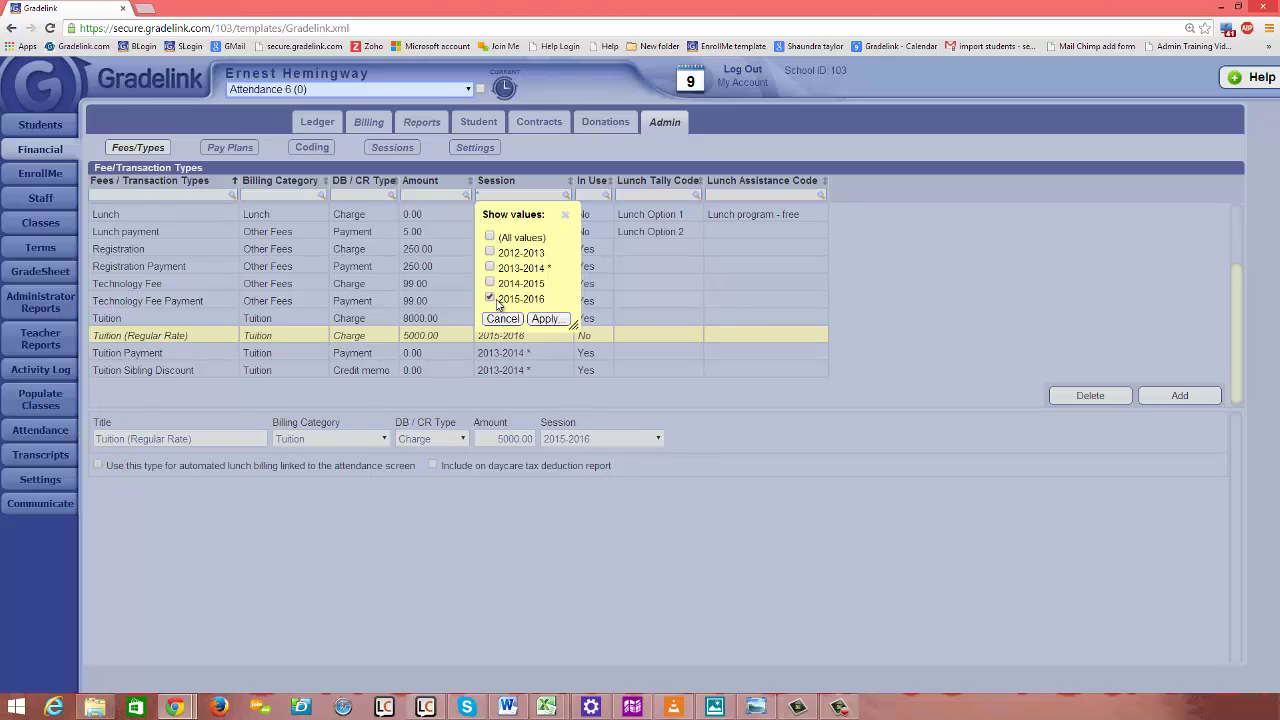
click(545, 319)
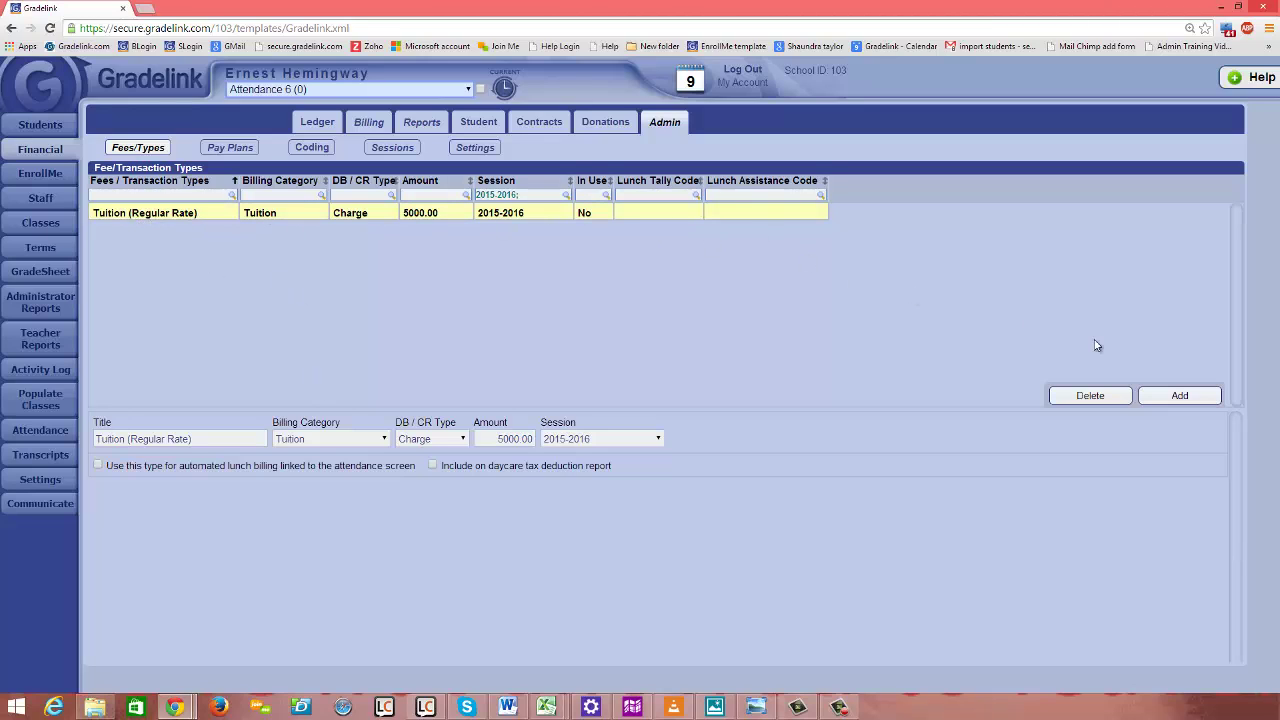
Step: Start another fee type titled "Tuition (2nd Sibling reduced)" with billing category Tuition and DB / CR type Charge
click(1174, 395)
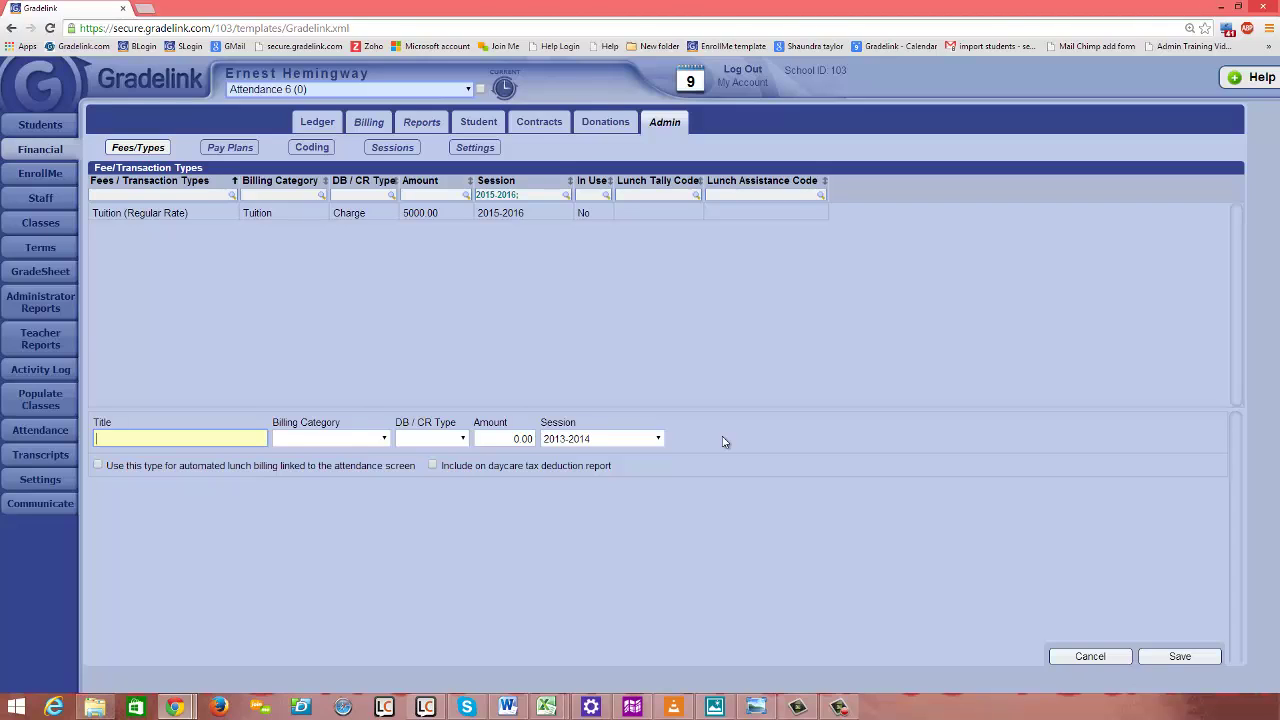
text(Tuition (2nd Sibling)
text(reduced))
click(371, 440)
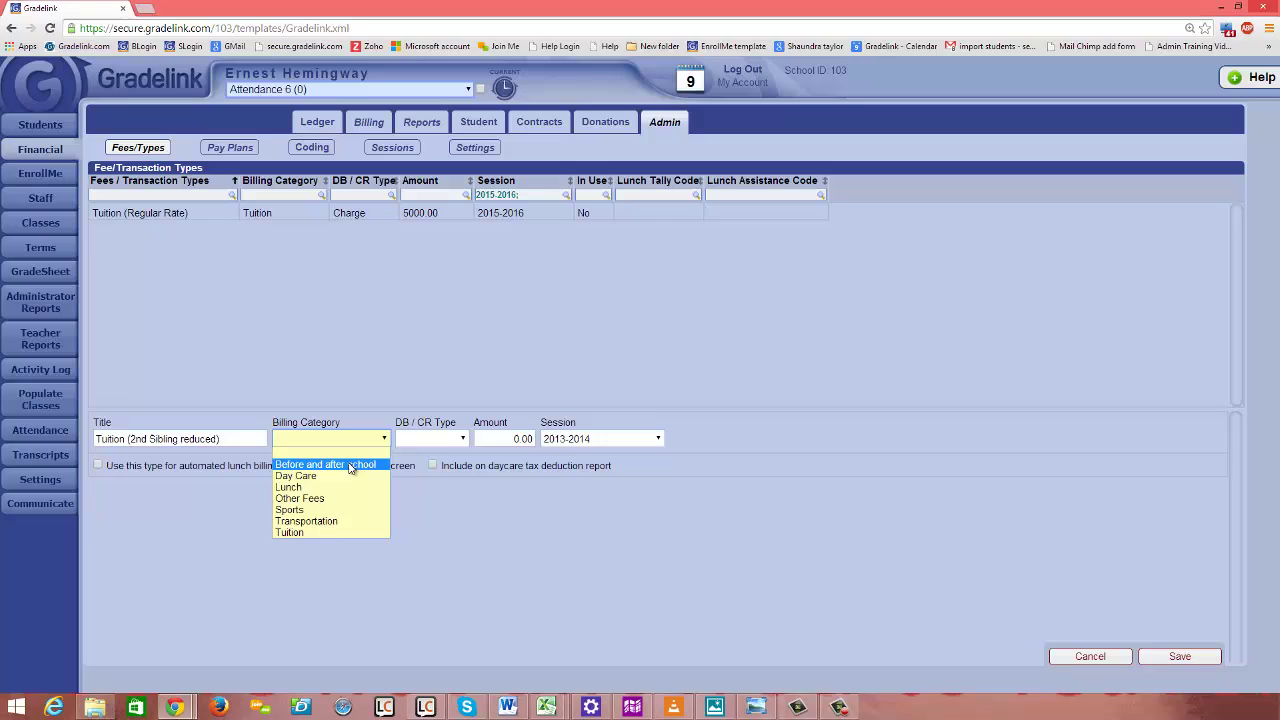
click(300, 532)
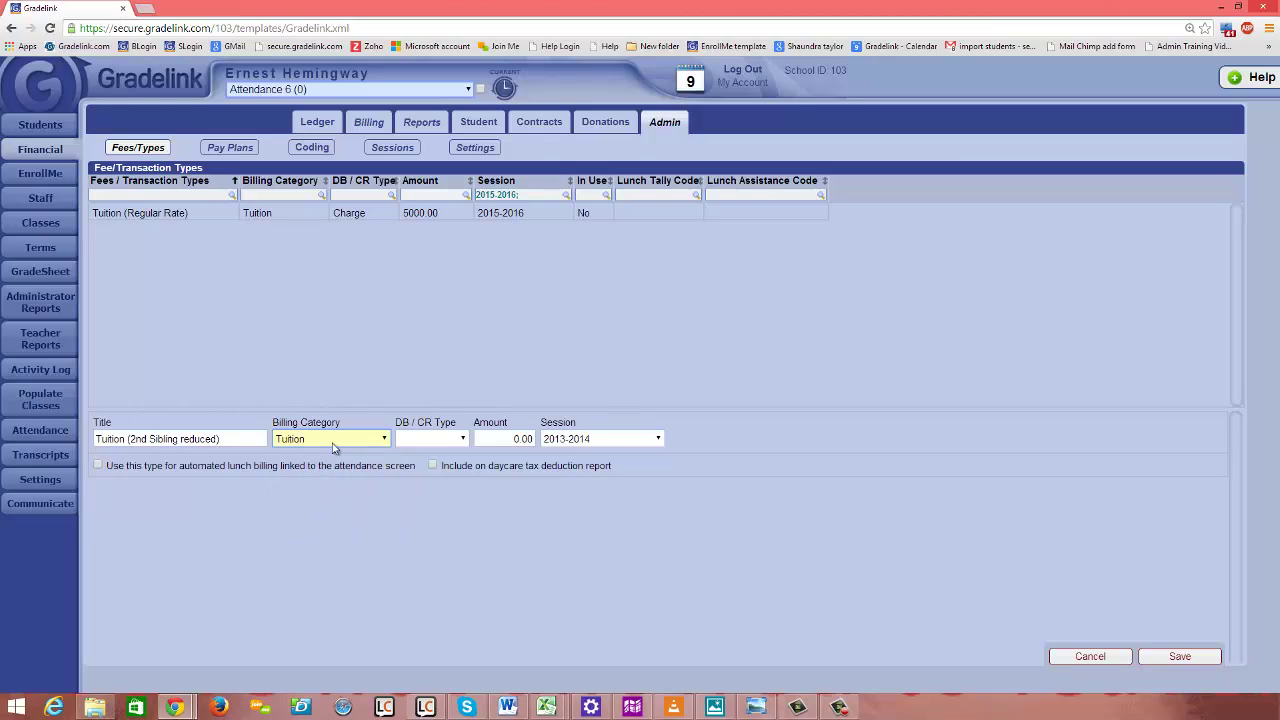
click(442, 442)
click(440, 458)
Step: Set the second-sibling tuition amount to 4000.00 and the session to 2015-2016, and save the fee type
click(516, 440)
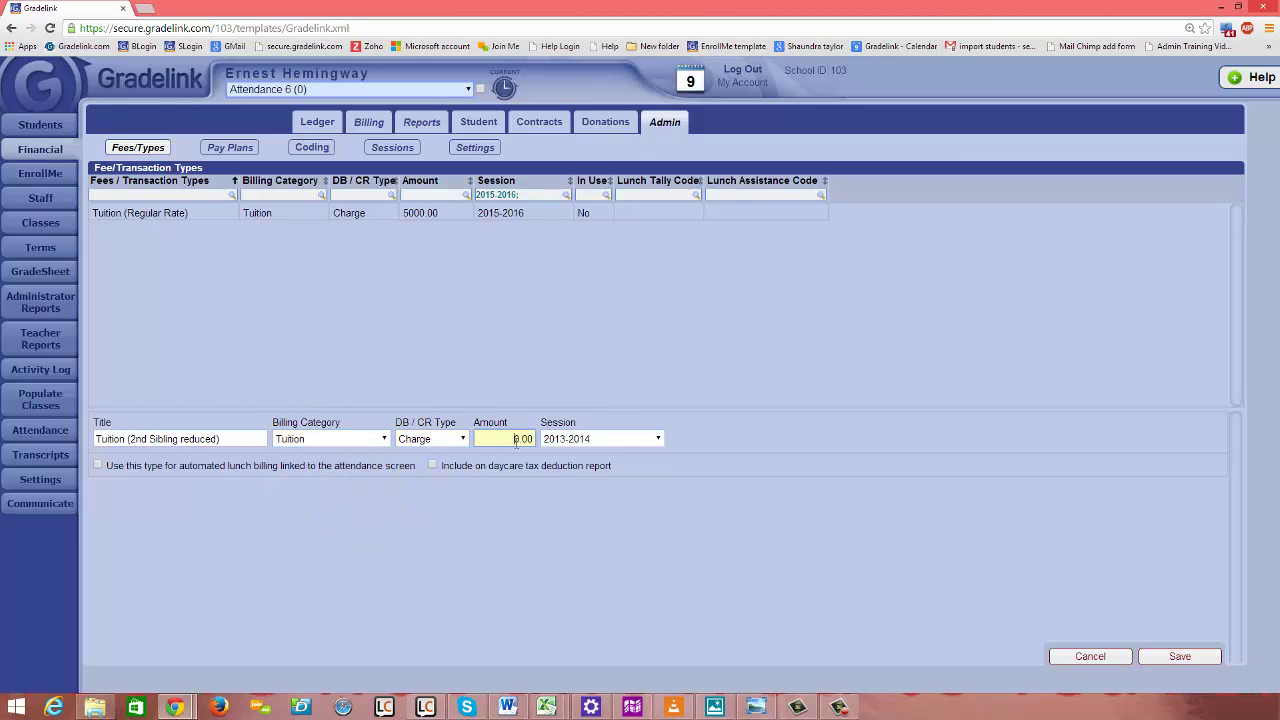
click(658, 440)
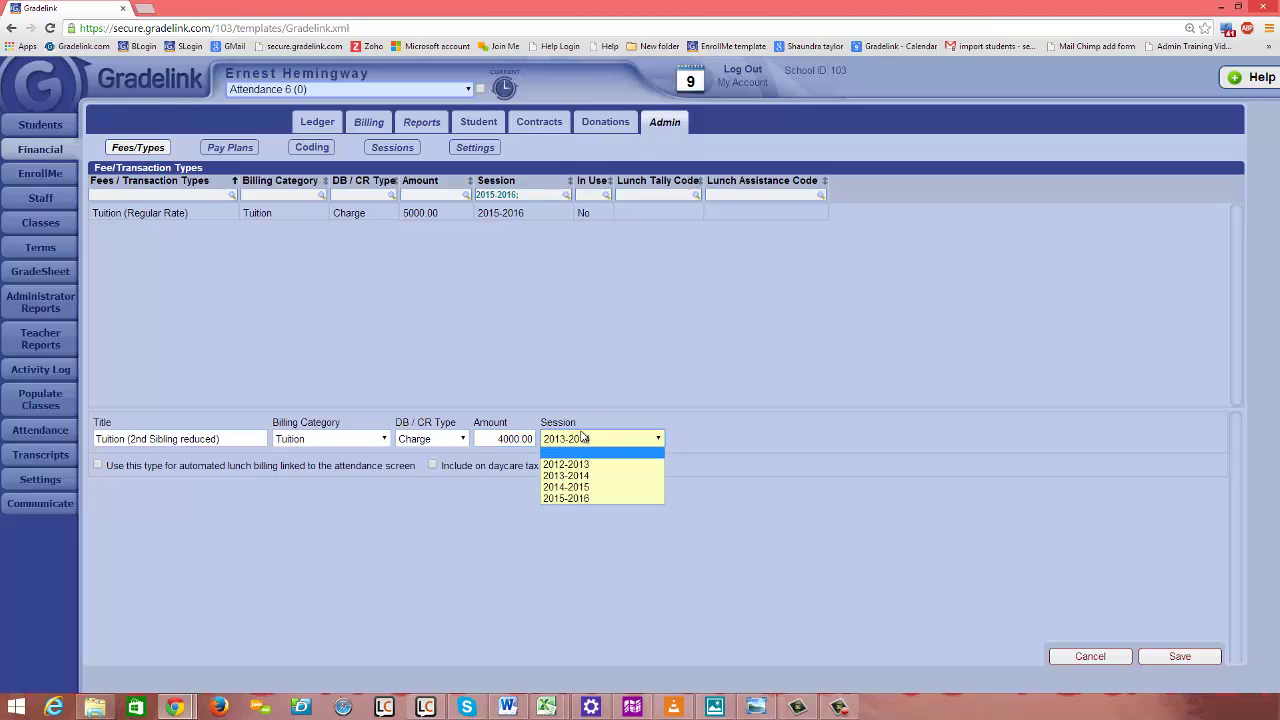
click(572, 498)
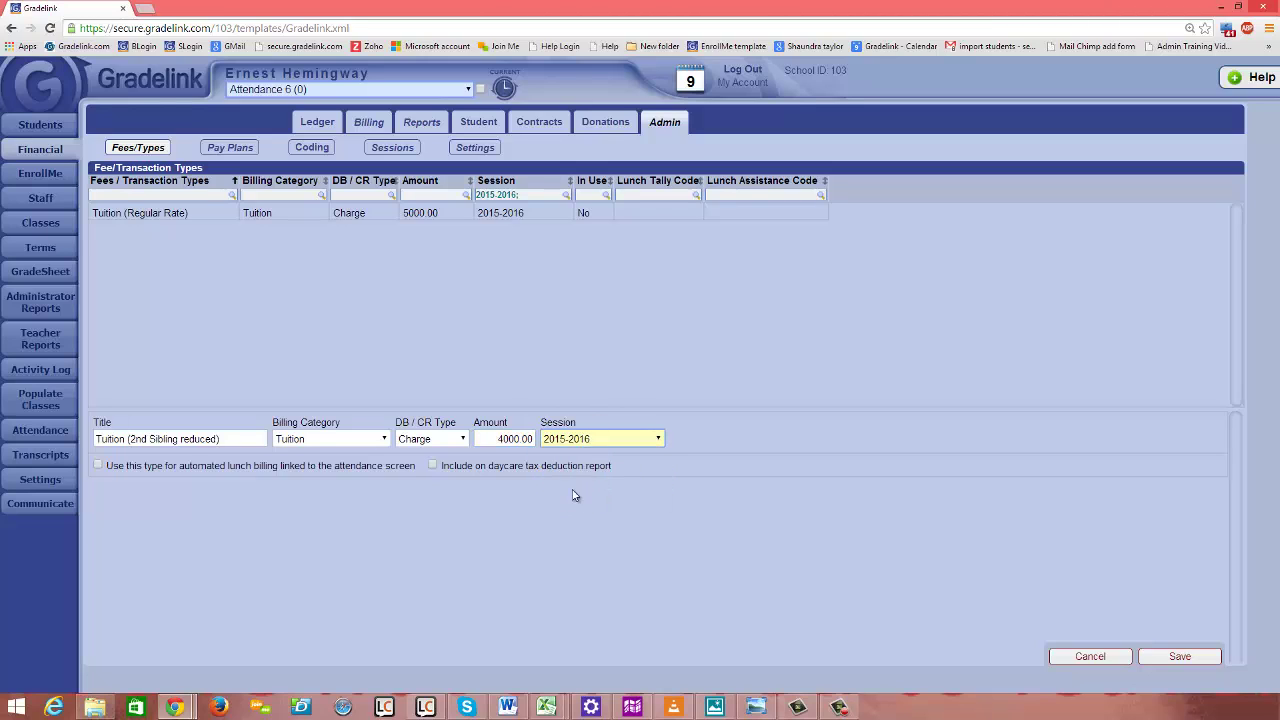
click(1180, 652)
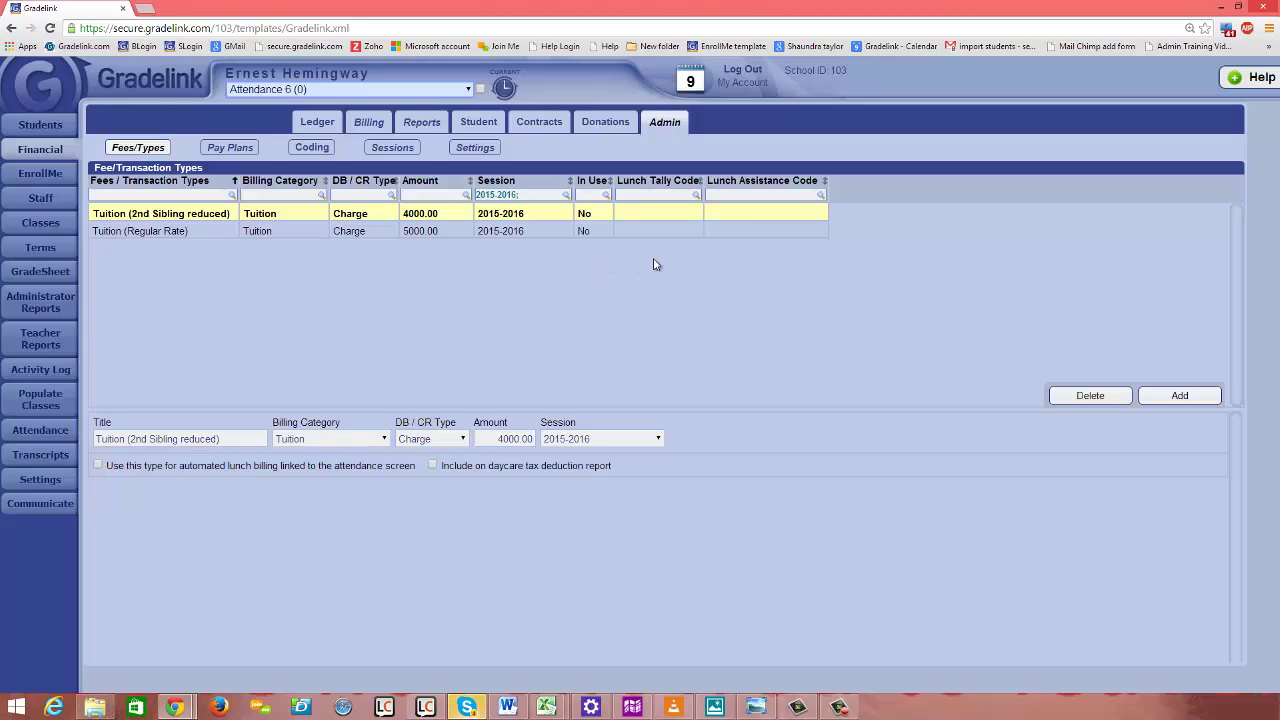
Step: Start a new fee type titled "Registration Fee" with billing category Other Fees and DB / CR type Charge
click(1165, 398)
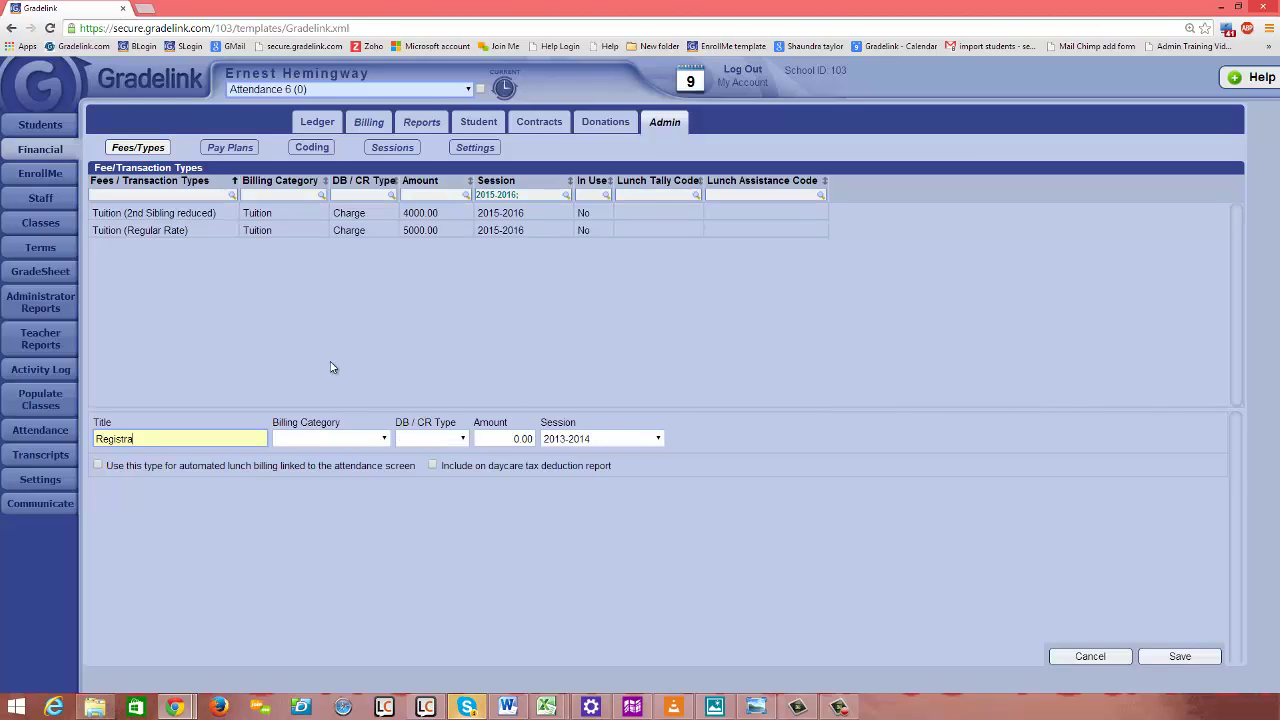
text(Registration Fee)
click(355, 440)
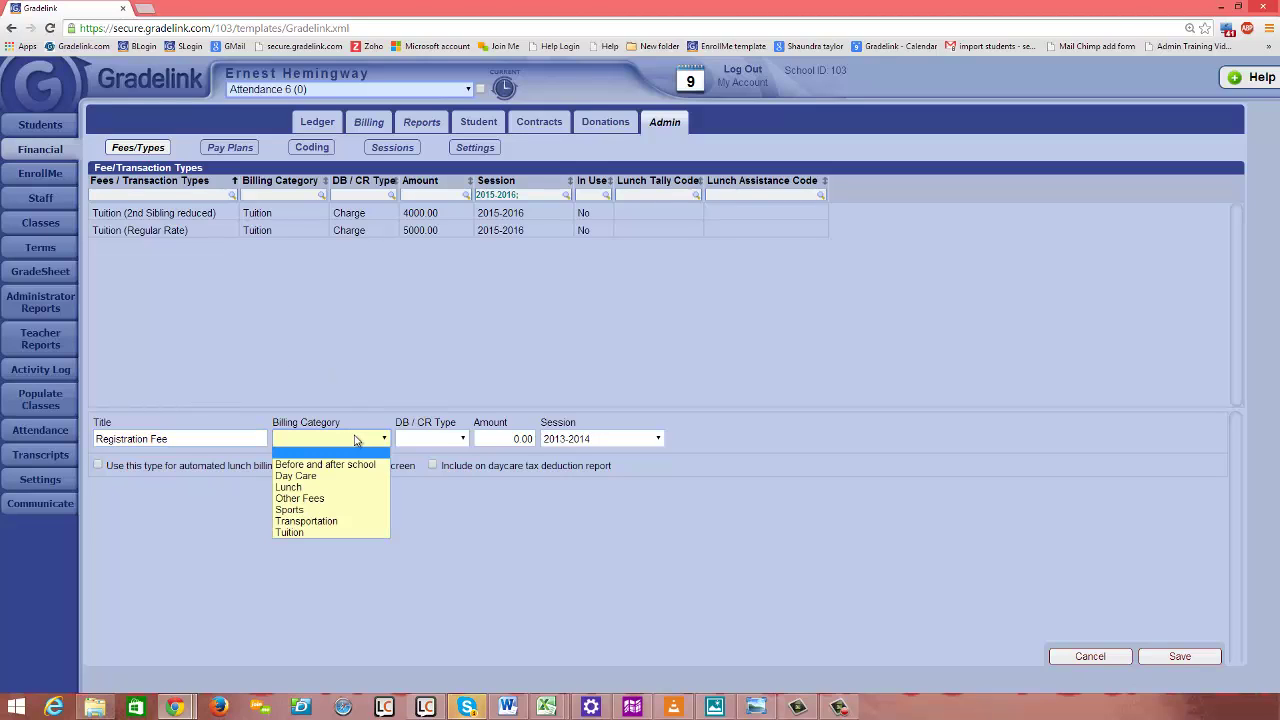
click(337, 498)
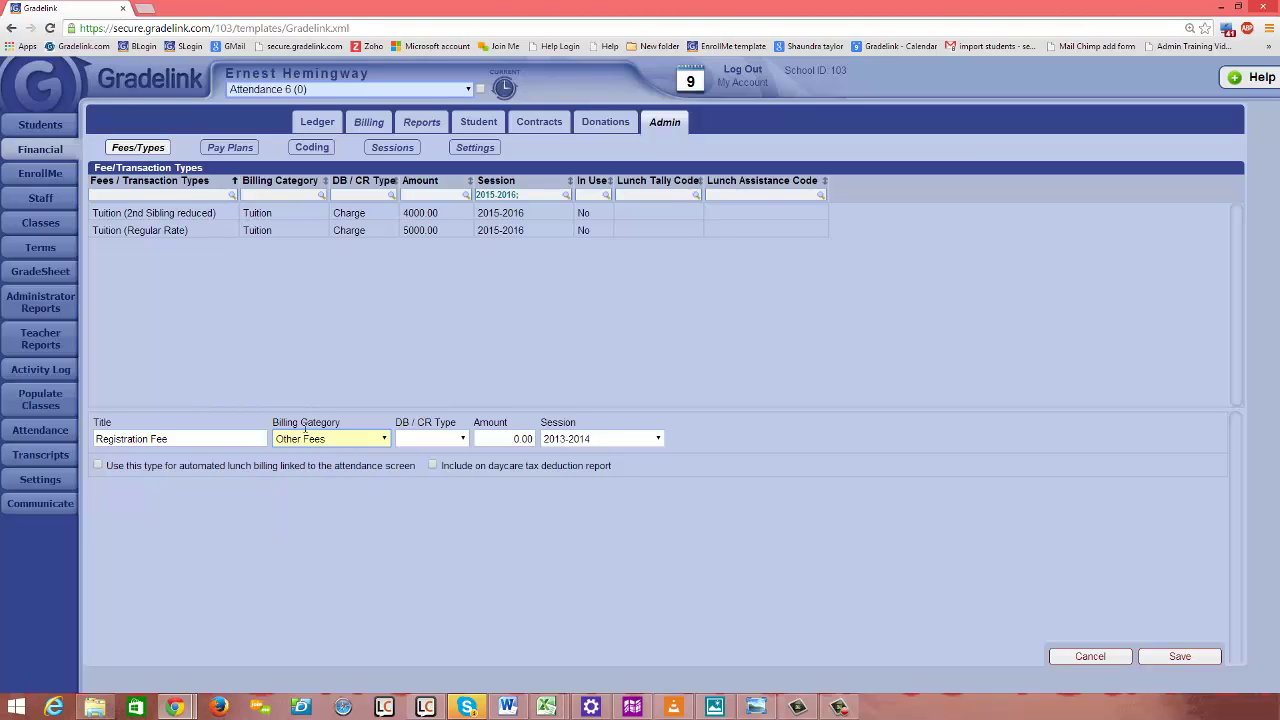
click(448, 440)
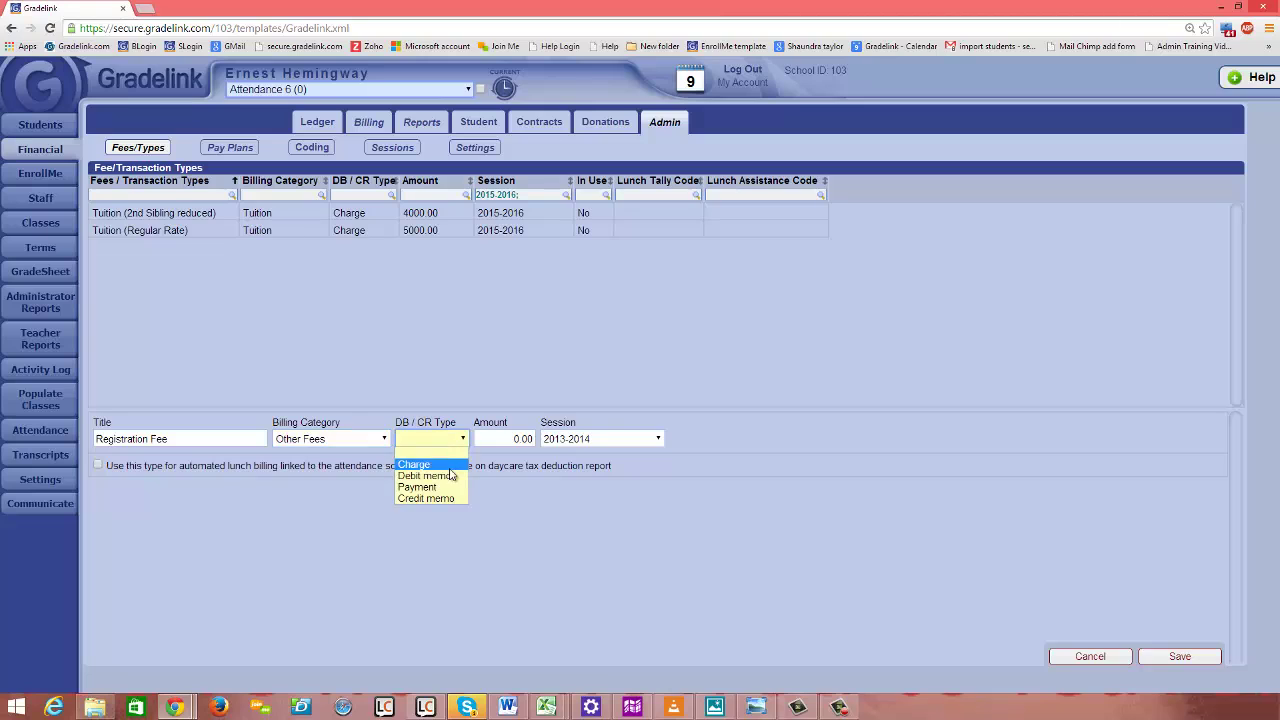
click(430, 465)
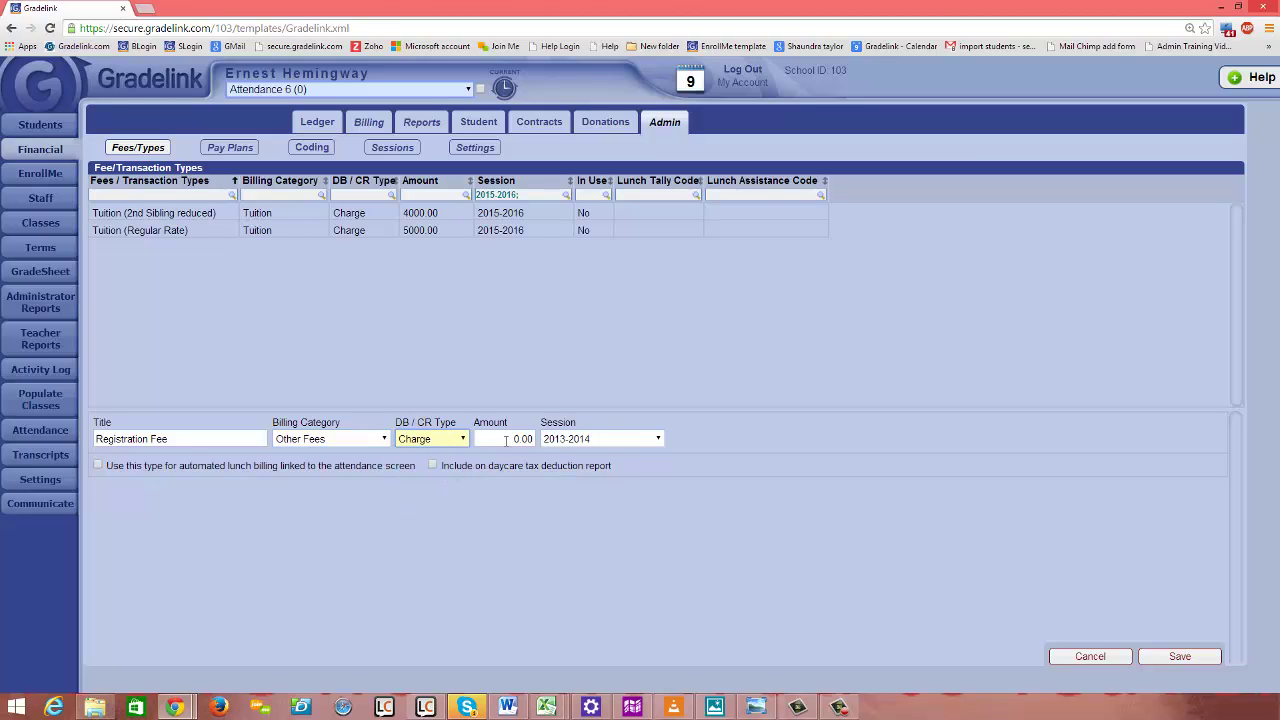
Step: Set the registration fee amount to 500.00 and the session to 2015-2016, and save the fee type
drag(506, 440, 531, 447)
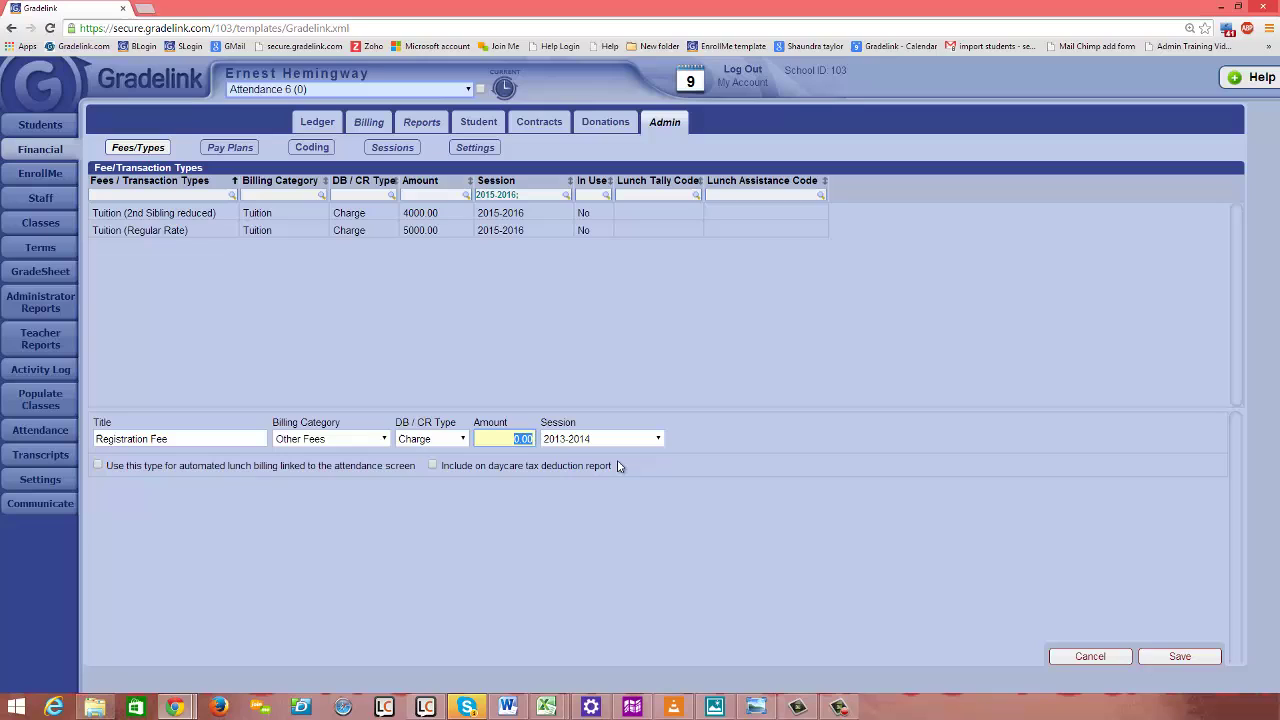
text(500.00)
click(598, 440)
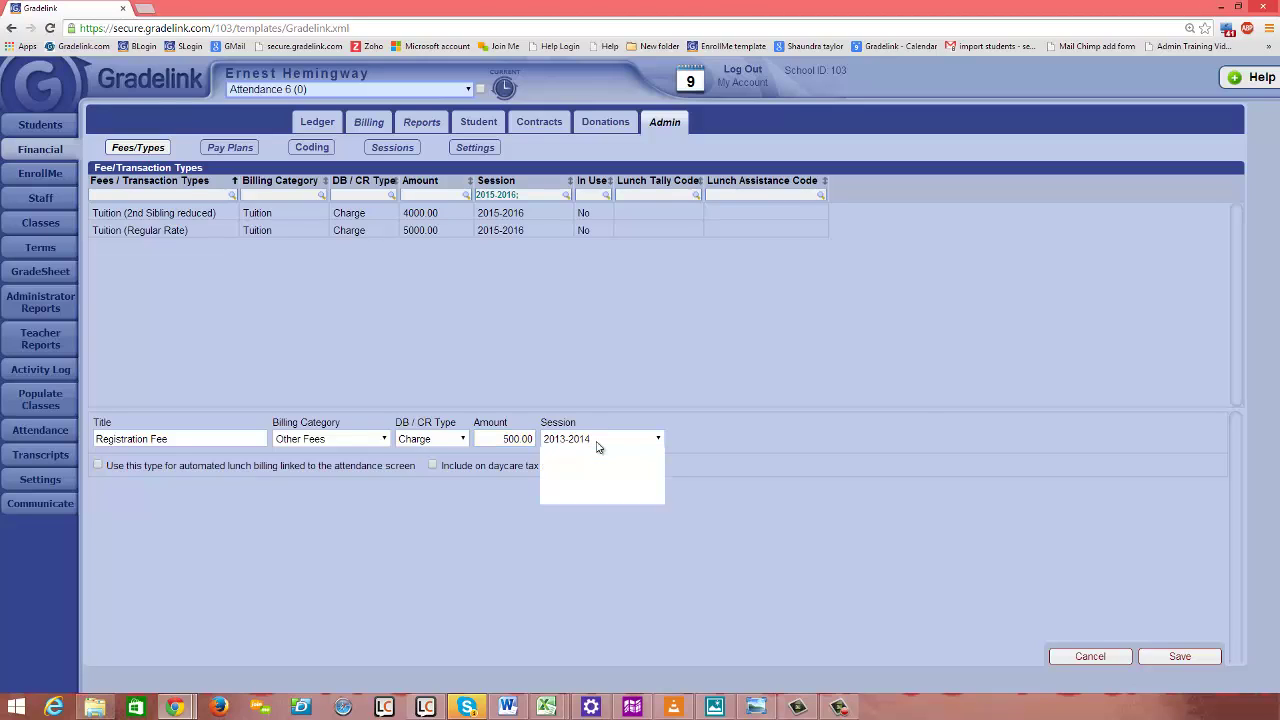
click(592, 500)
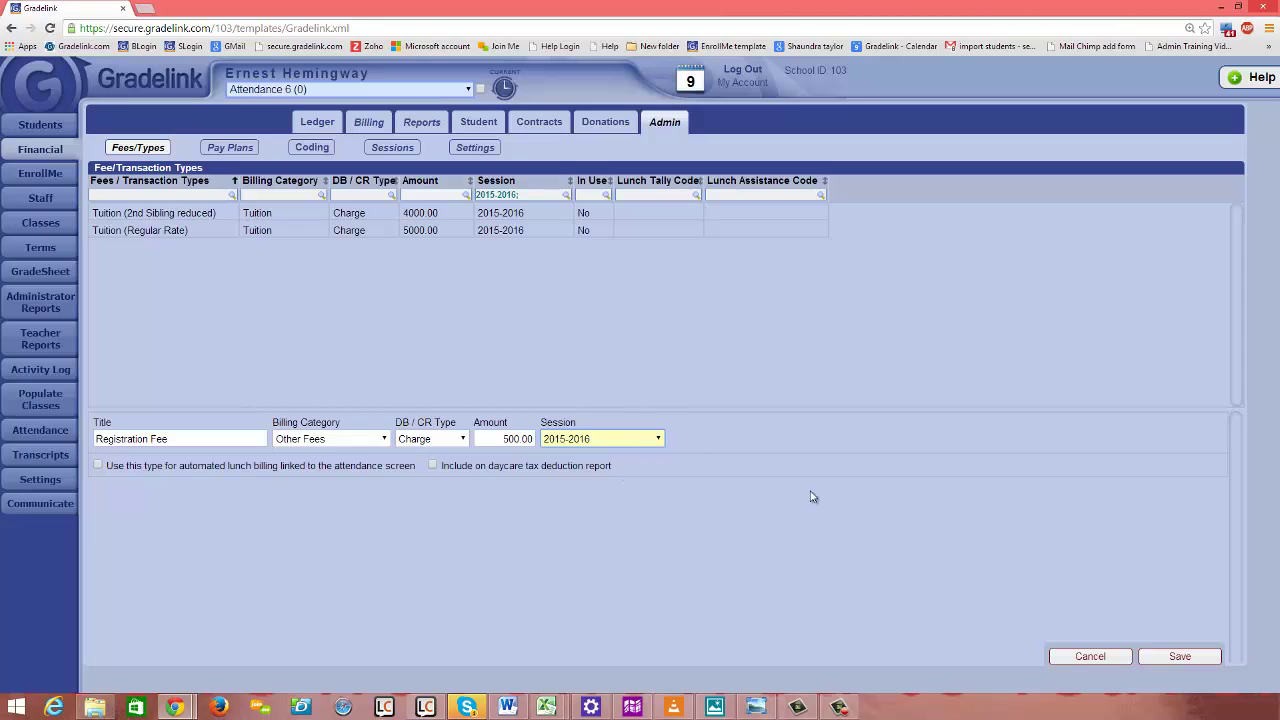
click(1177, 656)
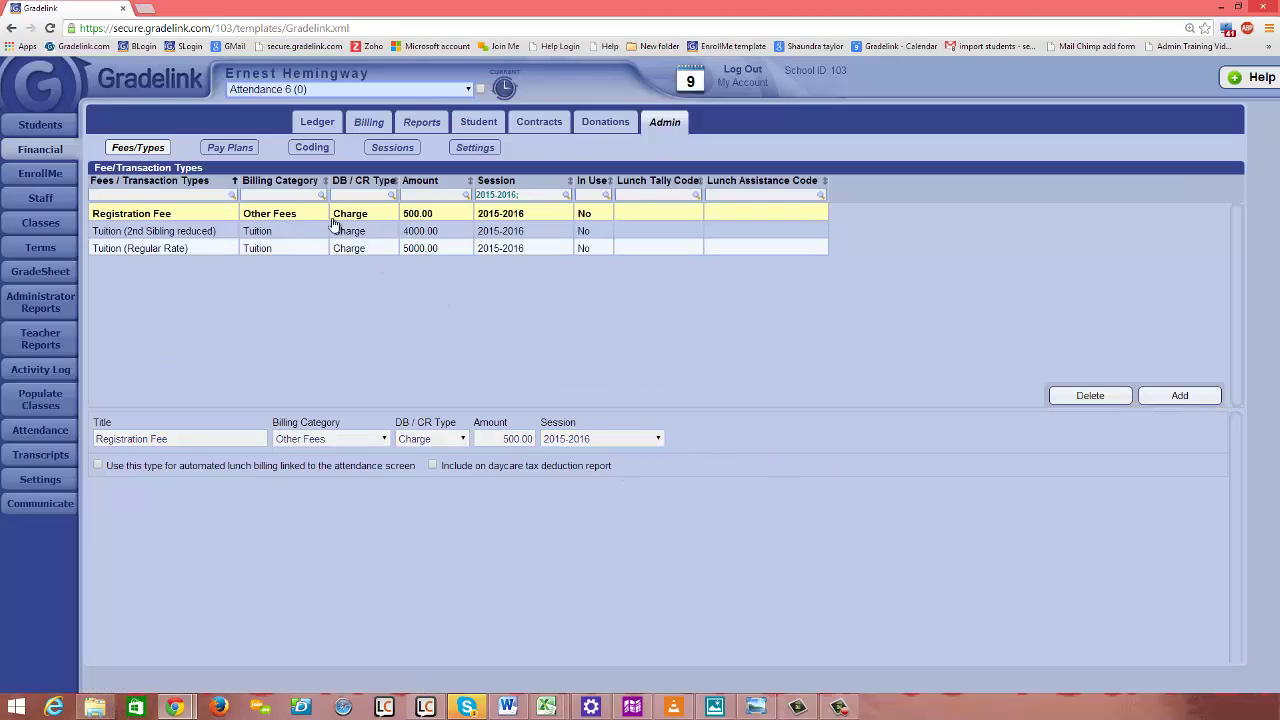
Step: Start a new fee type titled "Registration Fee (reduced)" with billing category Other Fees and DB / CR type Charge
click(1178, 395)
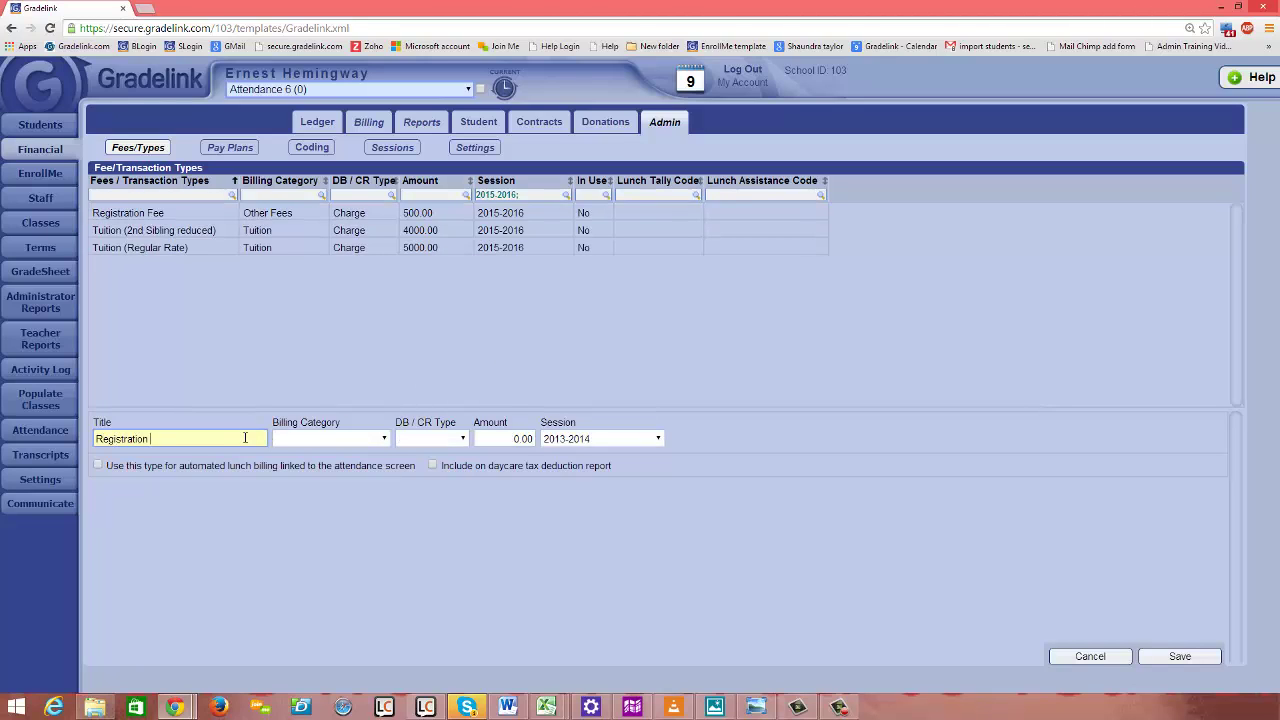
text(Registration Fee ()
key(BackSpace)
click(342, 441)
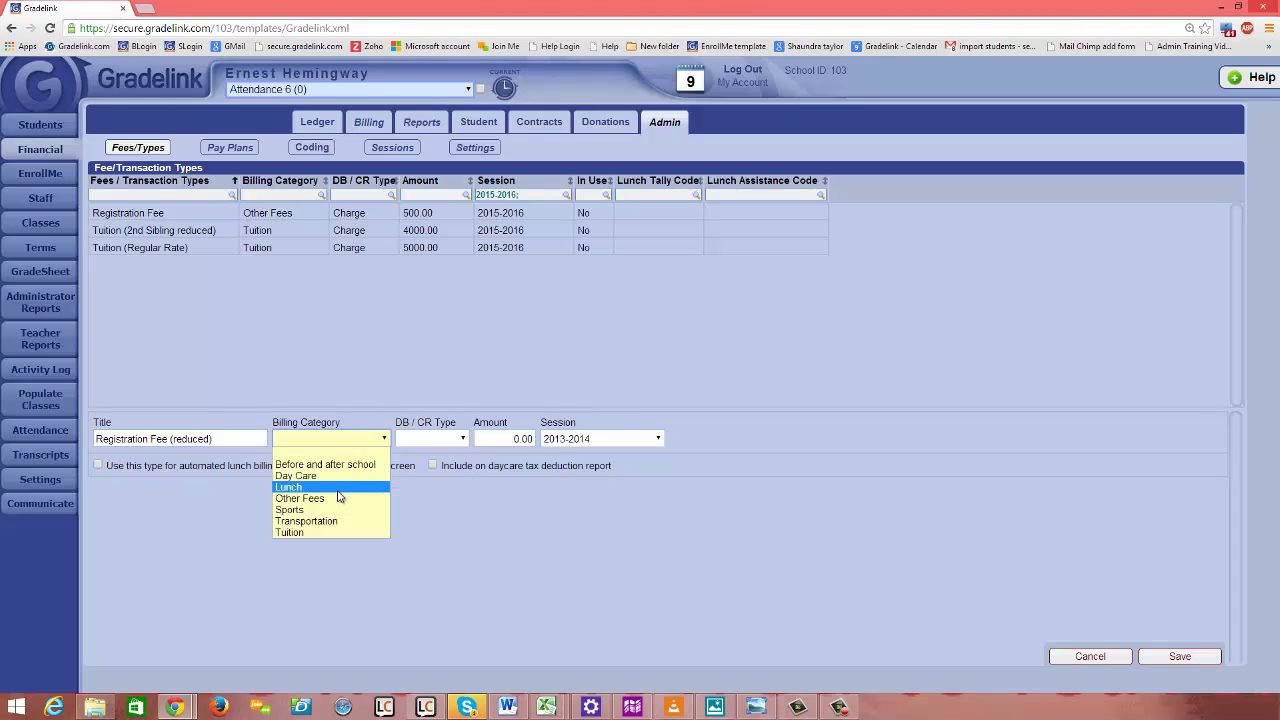
click(337, 496)
click(423, 443)
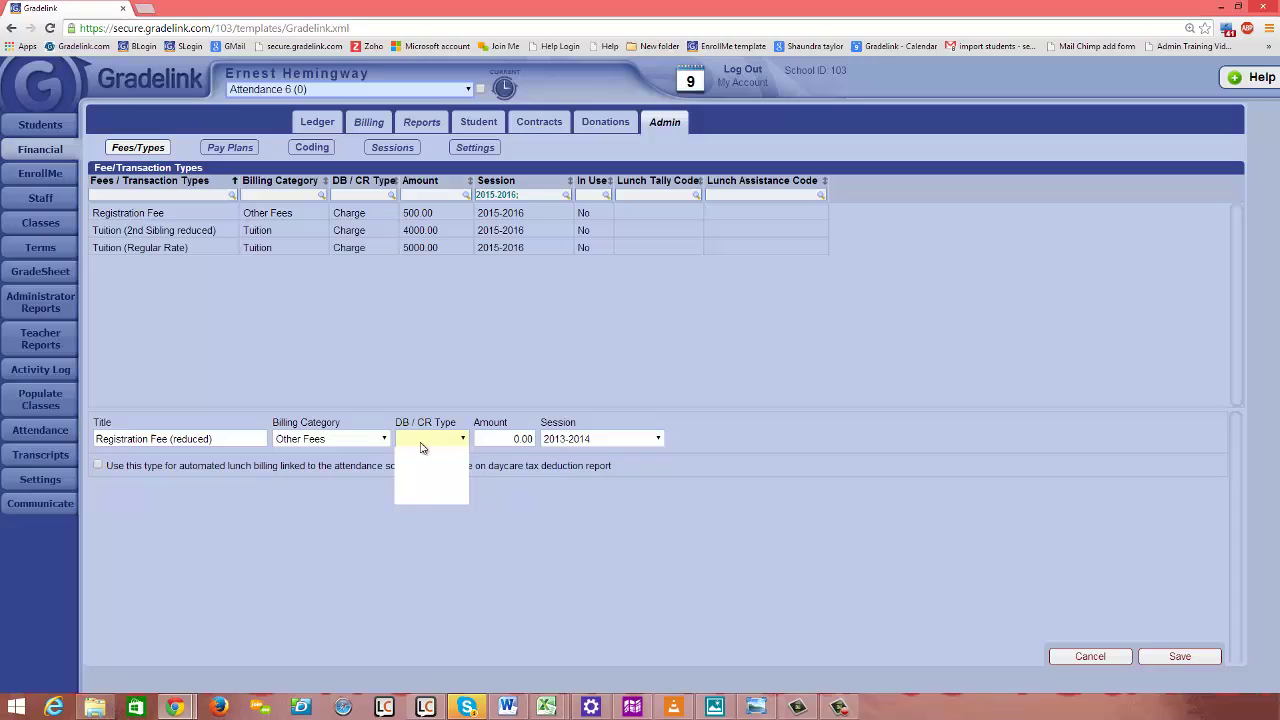
click(427, 460)
Step: Set the reduced registration fee amount to 400.00 and the session to 2015-2016, and save the fee type
click(494, 440)
click(494, 440)
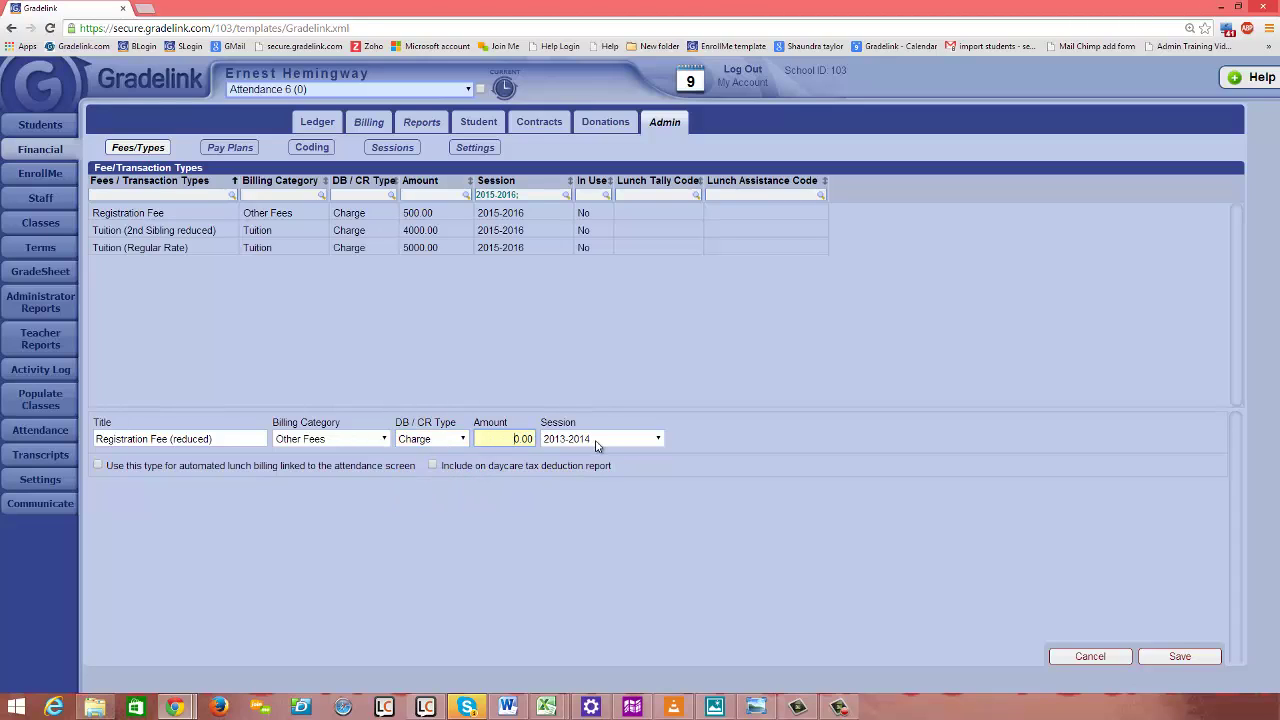
text(40)
click(597, 440)
click(614, 490)
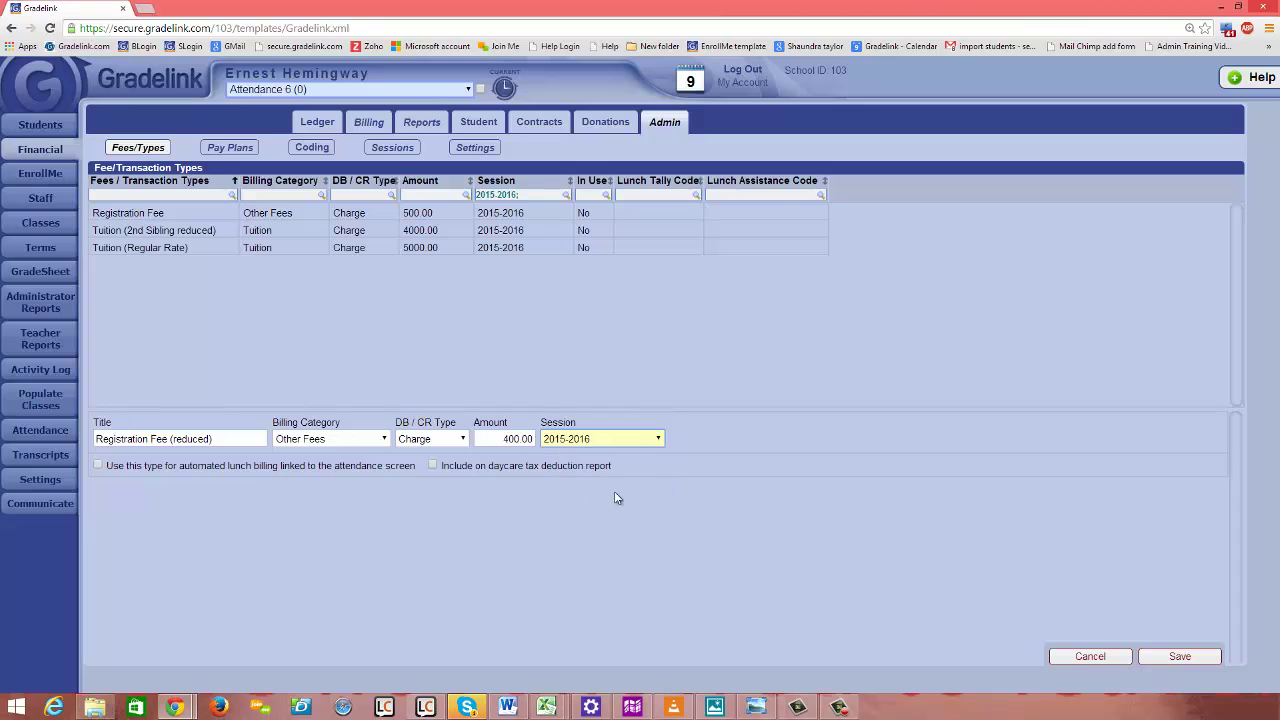
click(1180, 656)
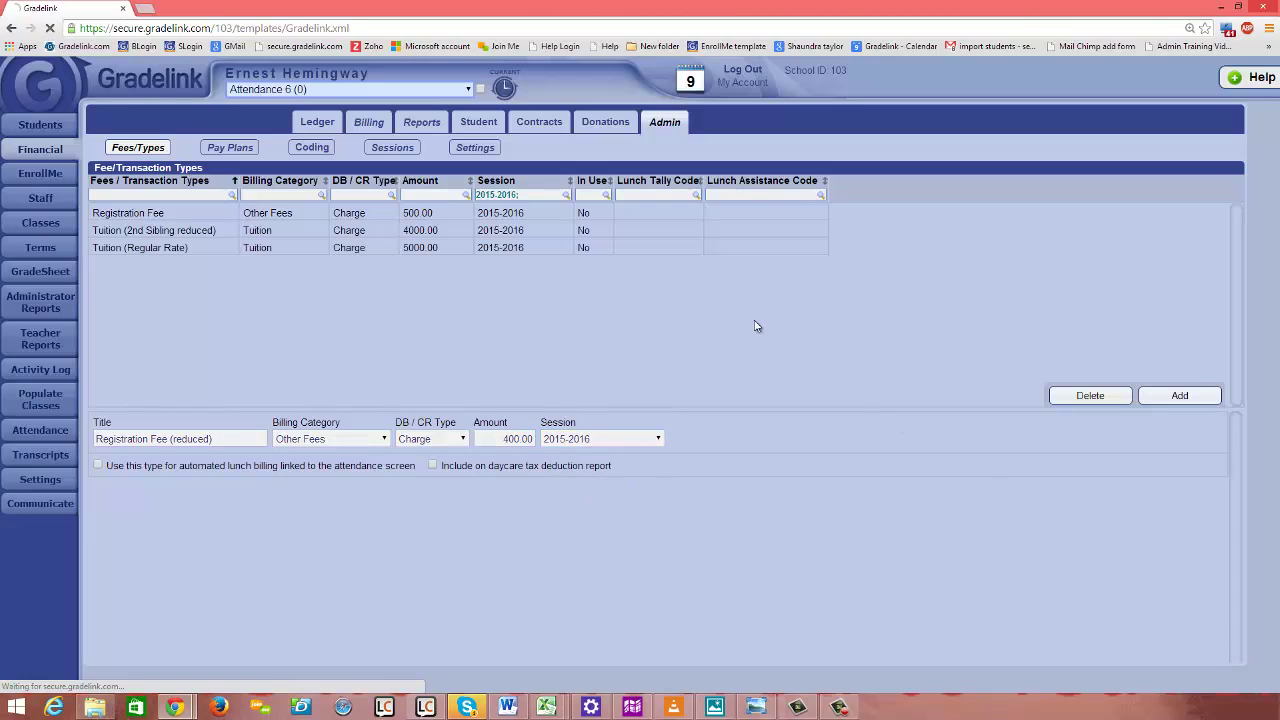